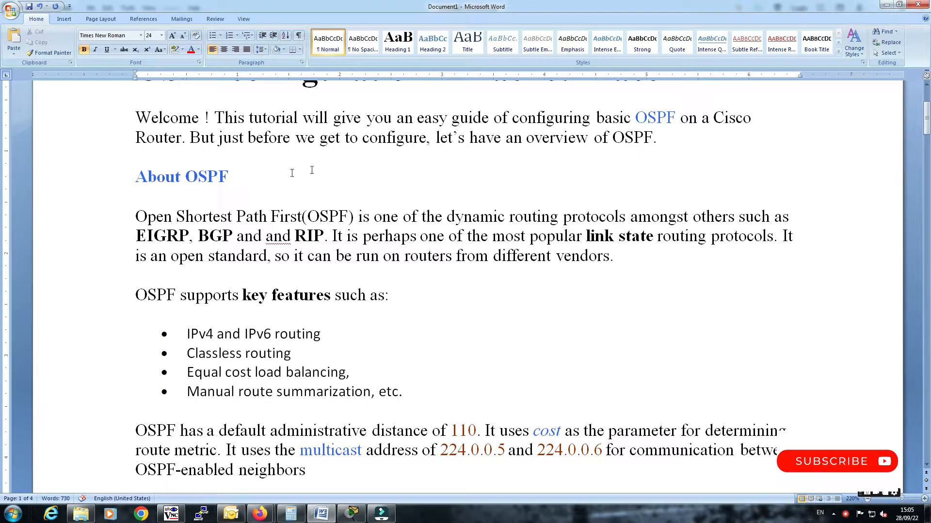
# Read the About OSPF overview, including its key features and the paragraph on administrative distance, cost and multicast addresses
pyautogui.moveTo(143, 177); pyautogui.dragTo(230, 181)
pyautogui.scroll(-2, 229, 183)
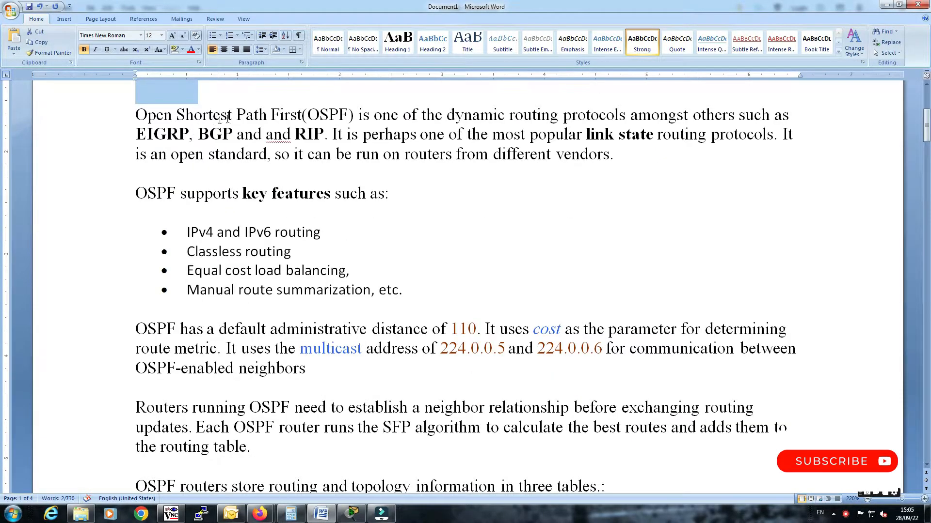
pyautogui.moveTo(280, 115); pyautogui.dragTo(302, 115)
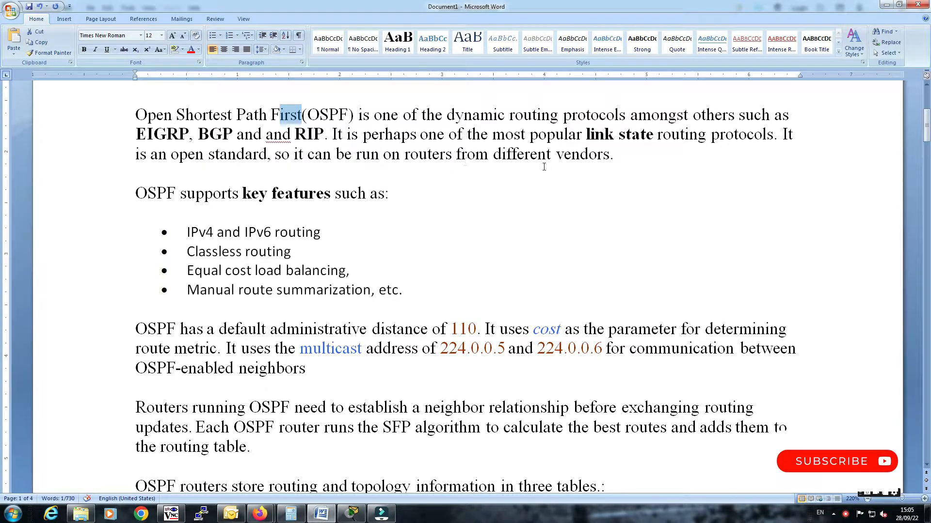
pyautogui.scroll(-1, 282, 195)
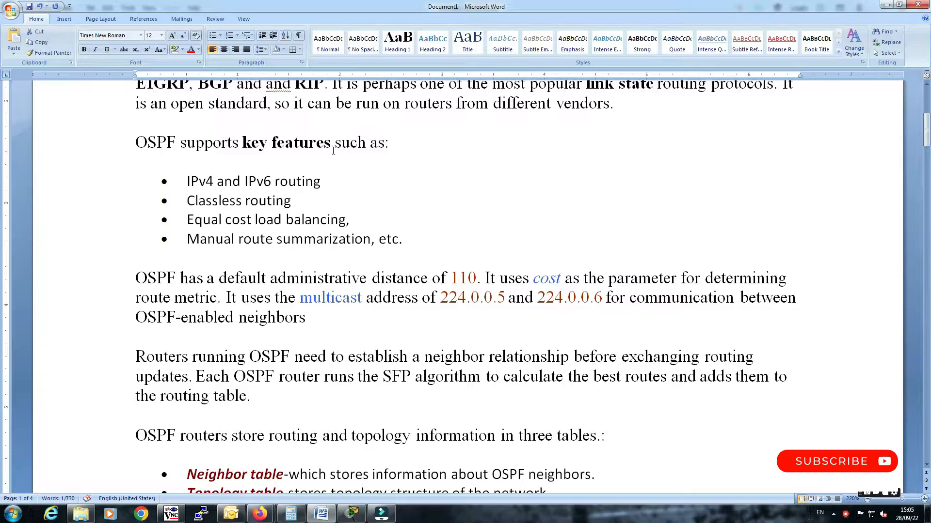
pyautogui.moveTo(213, 183); pyautogui.dragTo(206, 182)
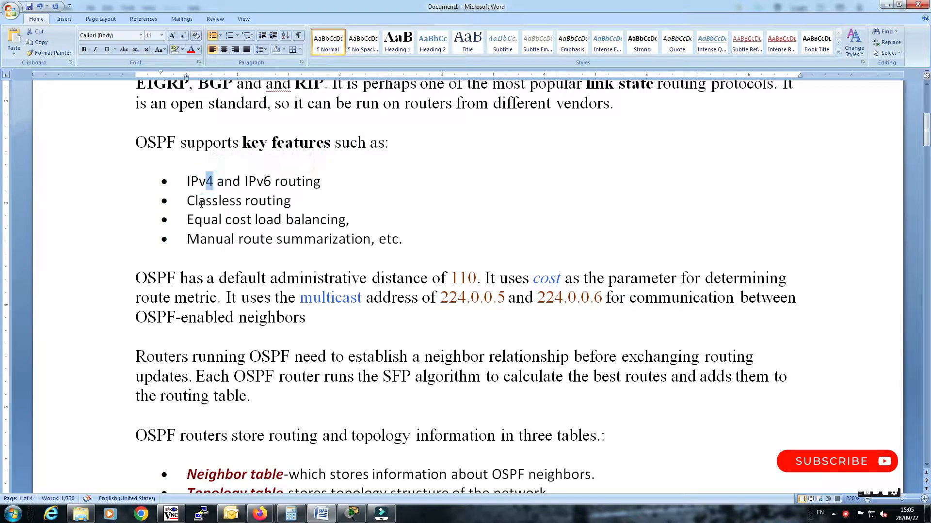
pyautogui.moveTo(189, 220); pyautogui.dragTo(275, 219)
pyautogui.moveTo(207, 237); pyautogui.dragTo(230, 239)
pyautogui.scroll(-2, 372, 229)
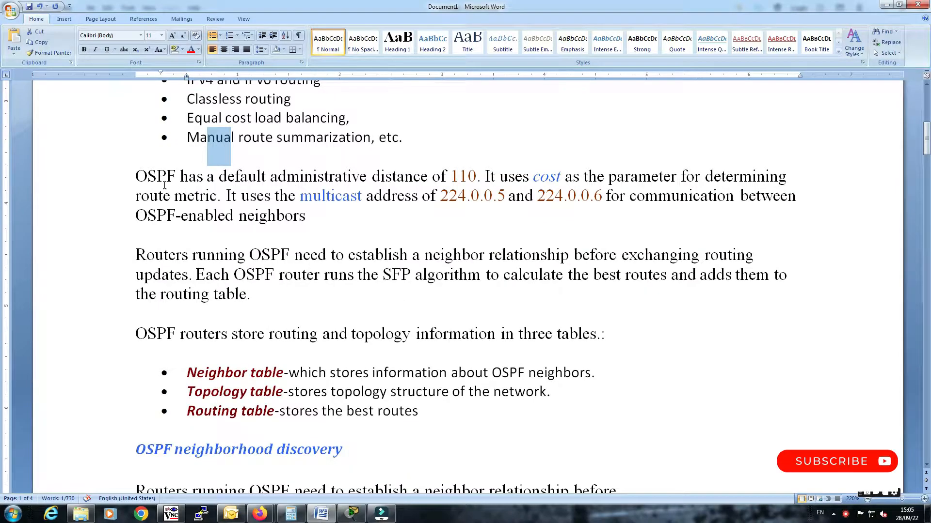
pyautogui.click(165, 183)
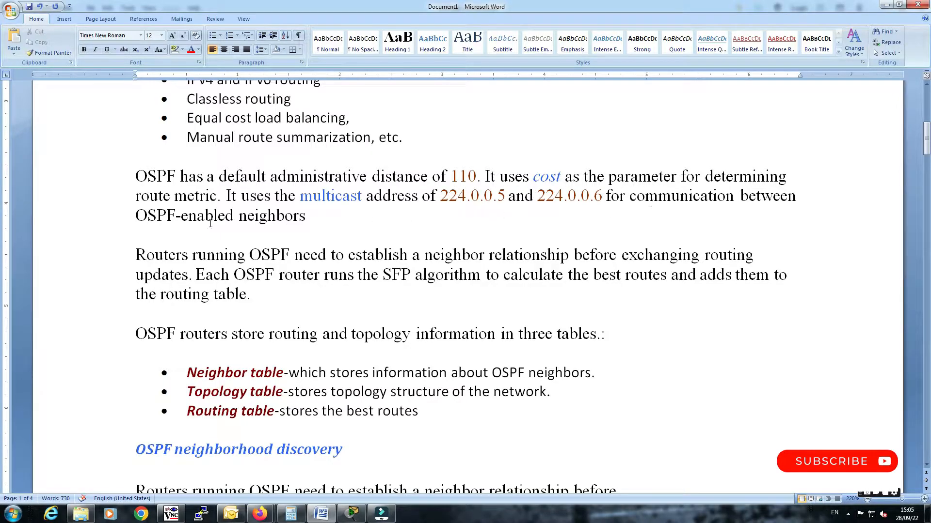
# Read the paragraphs on OSPF neighbor relationships and the descriptions of the neighbor, topology and routing tables
pyautogui.moveTo(170, 257); pyautogui.dragTo(175, 258)
pyautogui.scroll(-1, 279, 253)
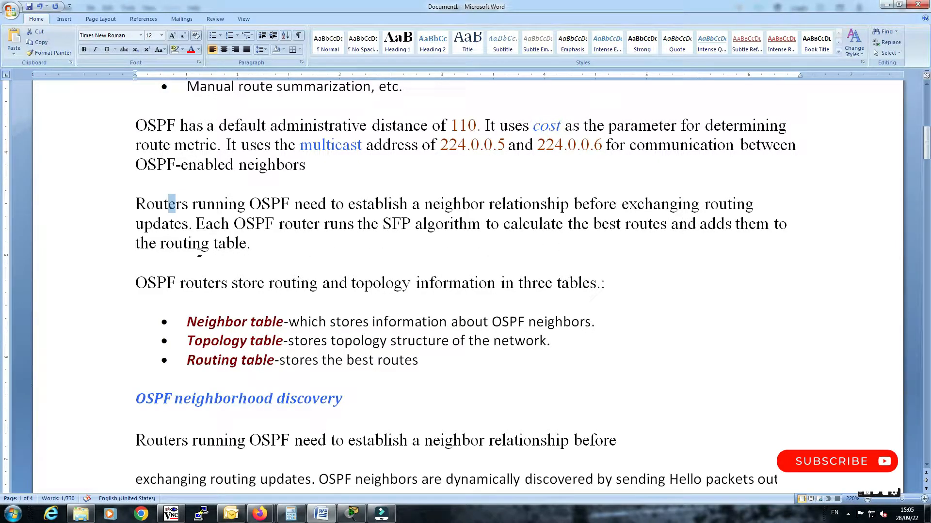
pyautogui.moveTo(175, 283); pyautogui.dragTo(180, 282)
pyautogui.scroll(-3, 338, 250)
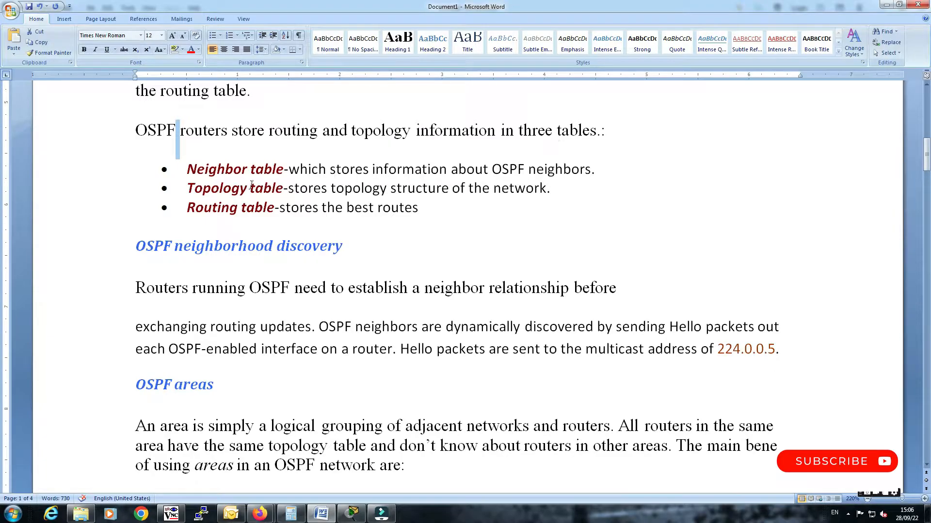
pyautogui.moveTo(255, 169); pyautogui.dragTo(264, 169)
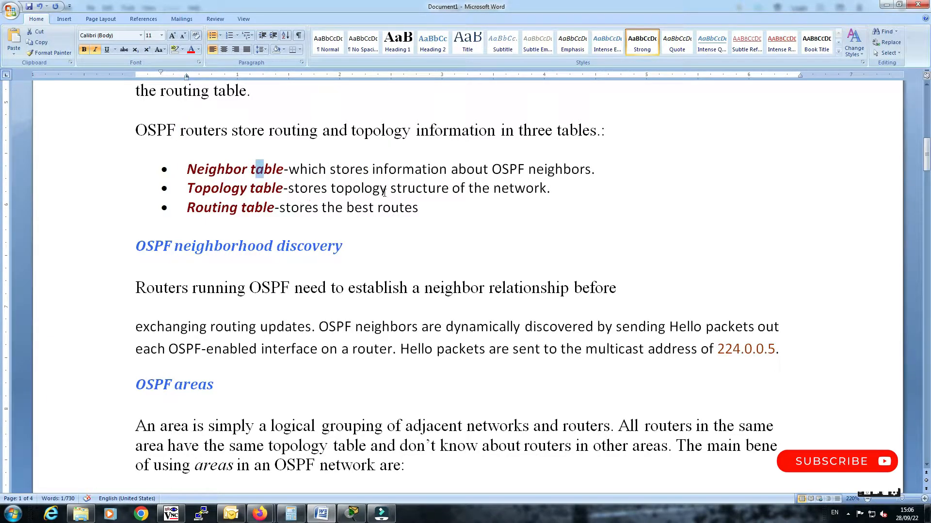
pyautogui.moveTo(266, 209); pyautogui.dragTo(292, 209)
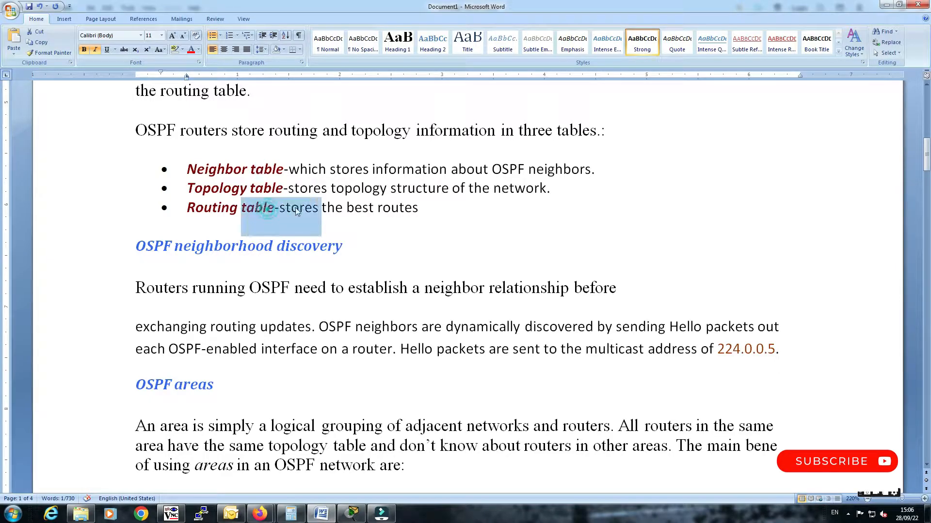
pyautogui.moveTo(372, 207); pyautogui.dragTo(383, 207)
pyautogui.scroll(-1, 450, 207)
pyautogui.scroll(-1, 450, 207)
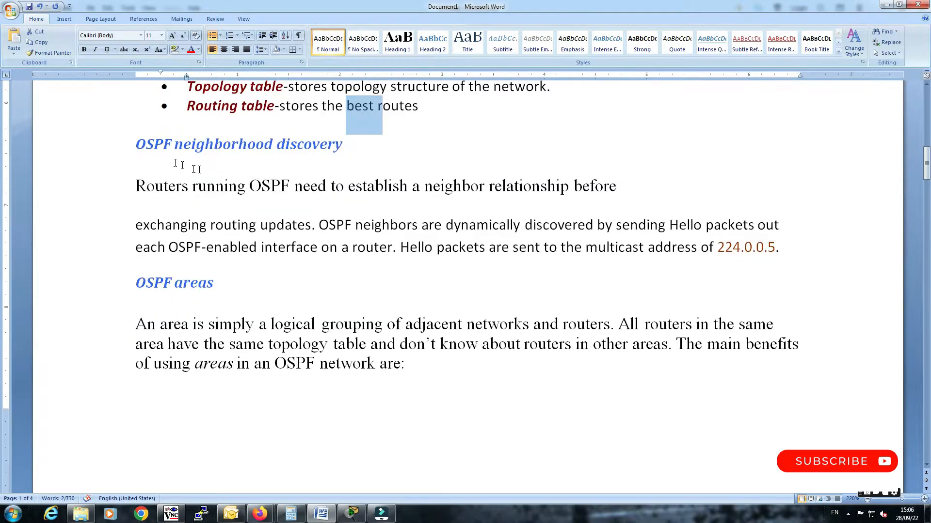
# Read the OSPF neighborhood discovery section and the introduction to OSPF areas
pyautogui.moveTo(157, 151); pyautogui.dragTo(174, 146)
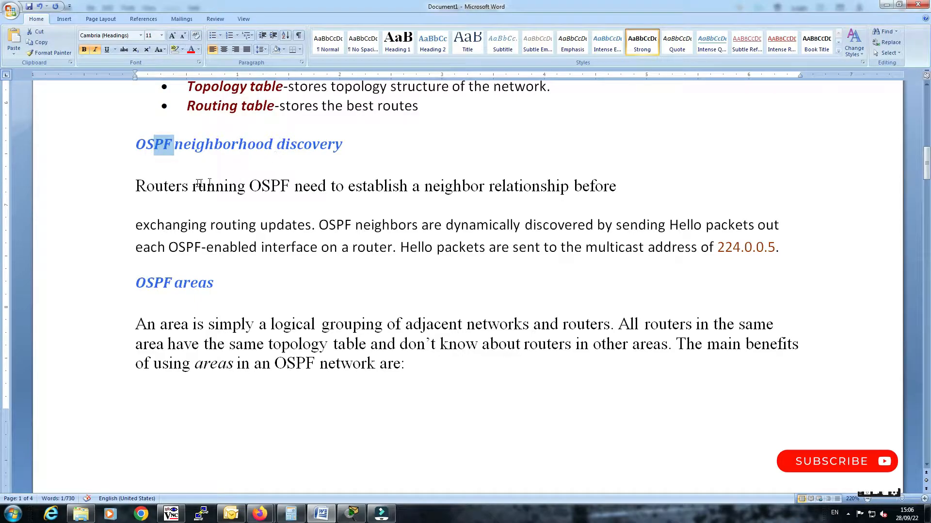
pyautogui.moveTo(155, 187); pyautogui.dragTo(165, 188)
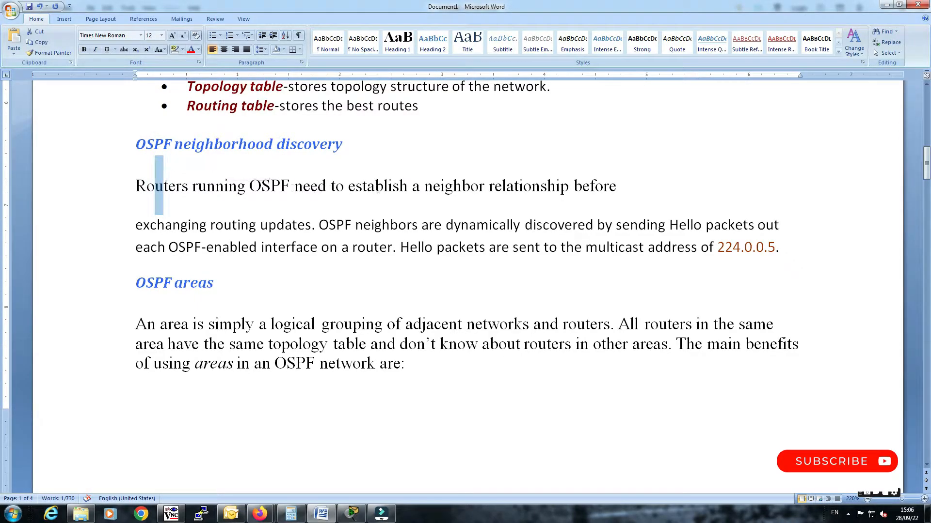
pyautogui.moveTo(224, 226); pyautogui.dragTo(232, 226)
pyautogui.scroll(-1, 341, 226)
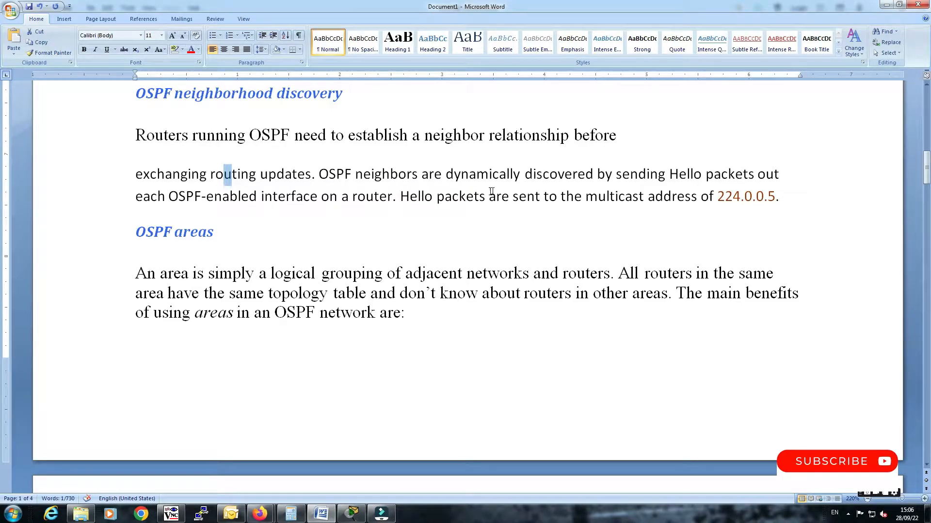
pyautogui.moveTo(160, 274); pyautogui.dragTo(181, 275)
pyautogui.scroll(-1, 309, 221)
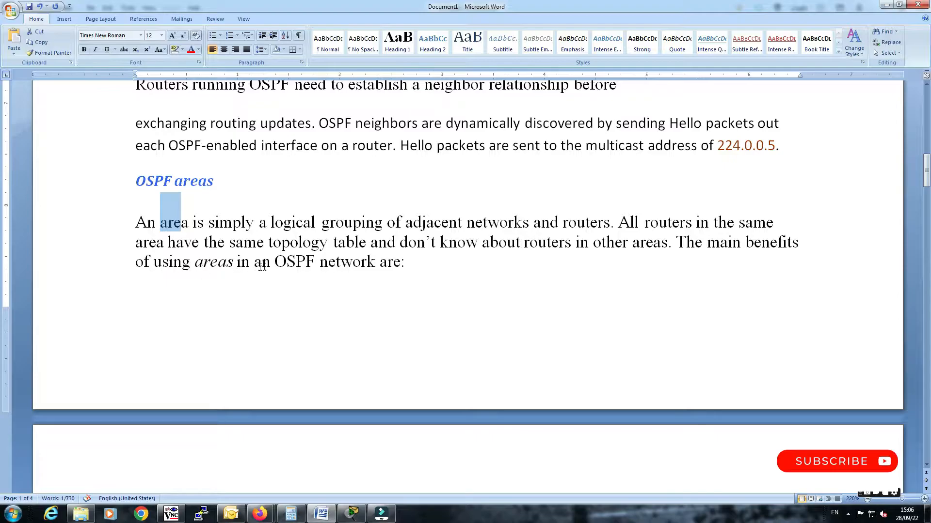
pyautogui.doubleClick(294, 262)
pyautogui.scroll(-6, 399, 265)
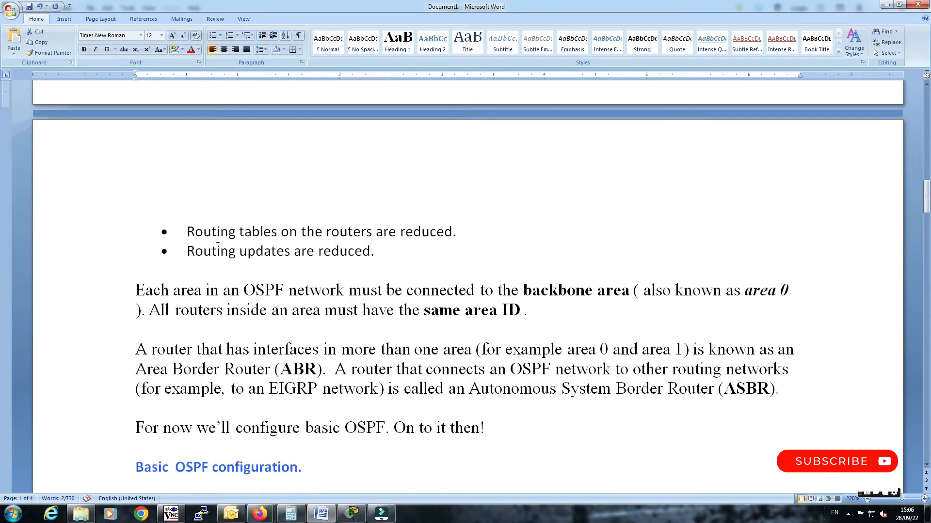
# Read the benefits of OSPF areas, the backbone area and area ID rules, and the ABR and ASBR definitions
pyautogui.moveTo(200, 231); pyautogui.dragTo(322, 233)
pyautogui.click(376, 232)
pyautogui.moveTo(227, 251); pyautogui.dragTo(294, 252)
pyautogui.scroll(-1, 294, 251)
pyautogui.click(177, 241)
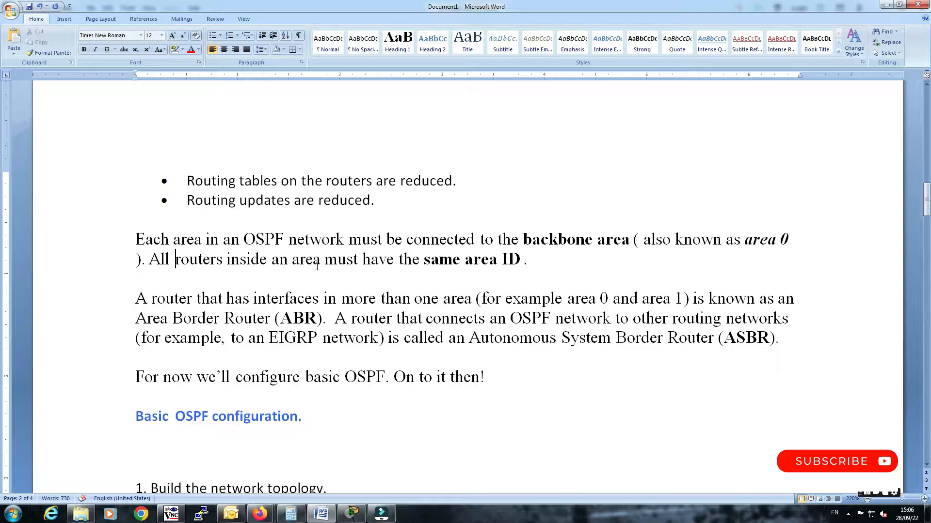
pyautogui.moveTo(443, 259); pyautogui.dragTo(487, 260)
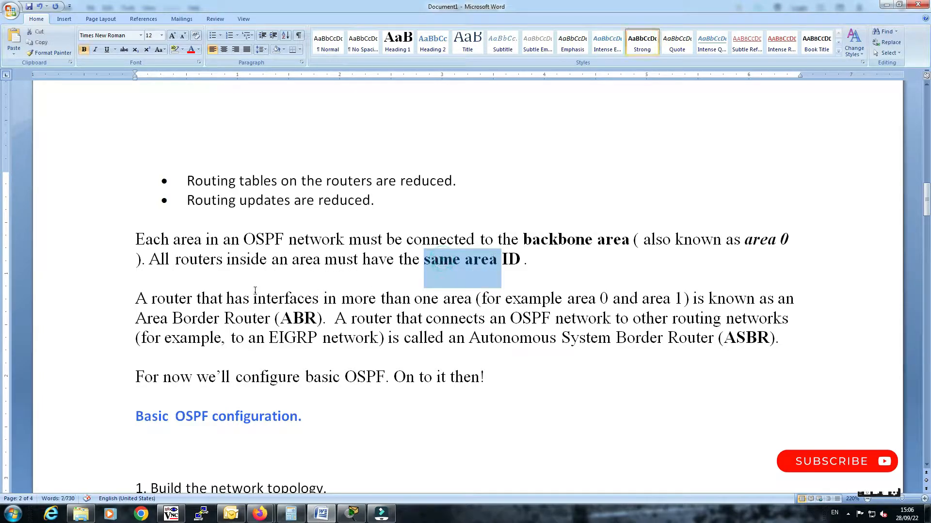
pyautogui.scroll(-3, 339, 218)
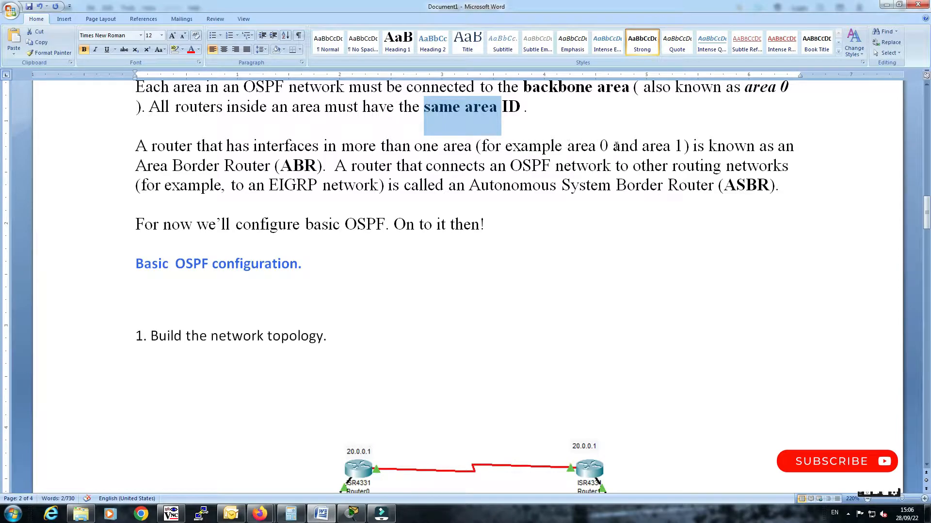
pyautogui.moveTo(567, 146); pyautogui.dragTo(608, 146)
pyautogui.click(722, 146)
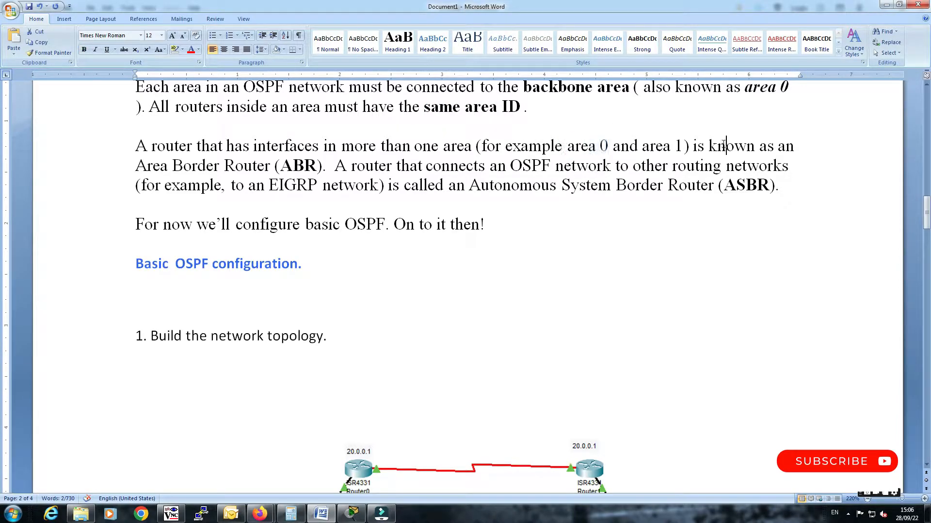
pyautogui.moveTo(664, 147); pyautogui.dragTo(672, 148)
pyautogui.click(716, 147)
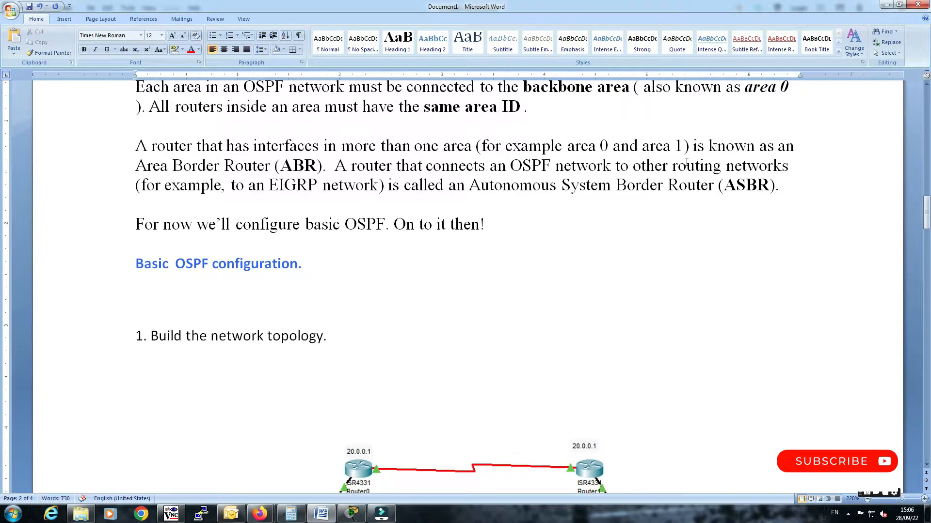
pyautogui.moveTo(406, 185); pyautogui.dragTo(502, 187)
pyautogui.moveTo(617, 187); pyautogui.dragTo(770, 186)
pyautogui.click(735, 185)
# Review the Basic OSPF configuration instructions for the network topology and Router 1 addressing, comparing the diagram with the Cisco Packet Tracer topology
pyautogui.doubleClick(187, 264)
pyautogui.scroll(-5, 218, 220)
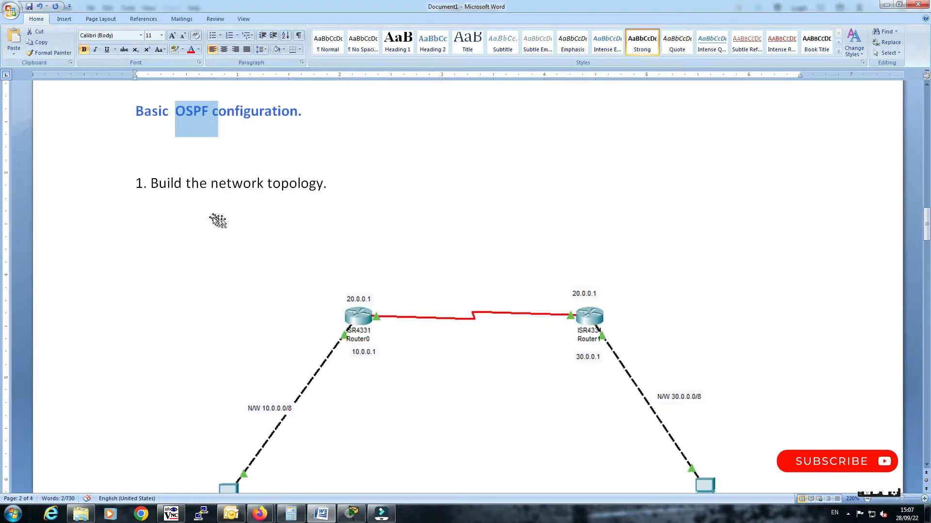
pyautogui.scroll(2, 216, 181)
pyautogui.scroll(-1, 298, 208)
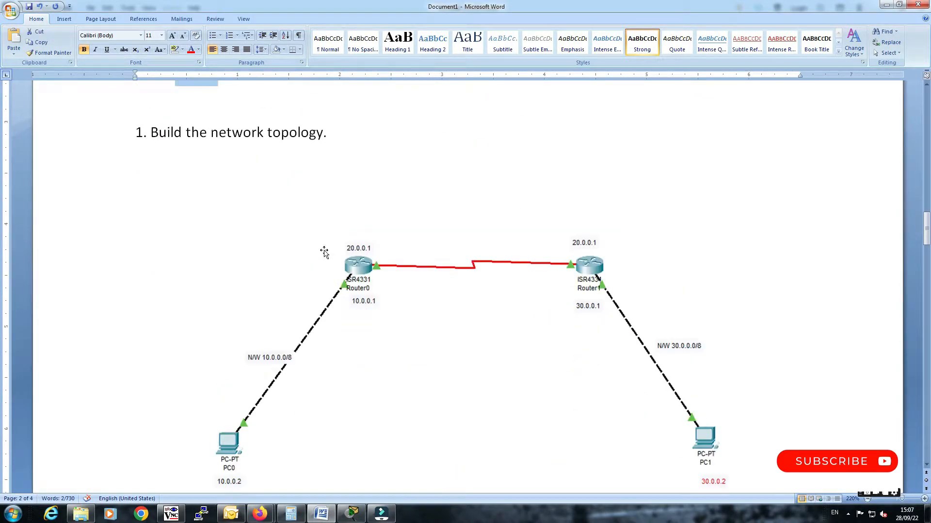
pyautogui.click(352, 513)
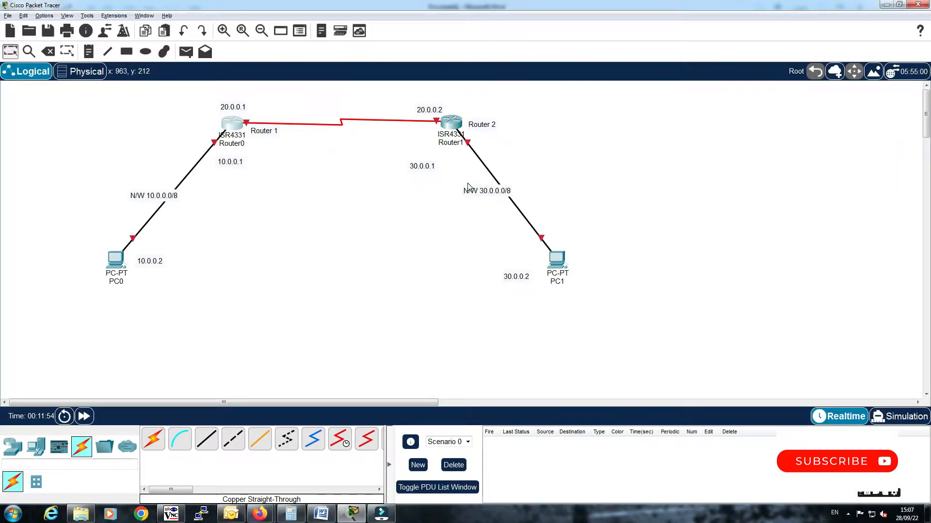
pyautogui.hotkey('alt', 'Tab')
pyautogui.scroll(-1, 468, 177)
pyautogui.scroll(-7, 468, 178)
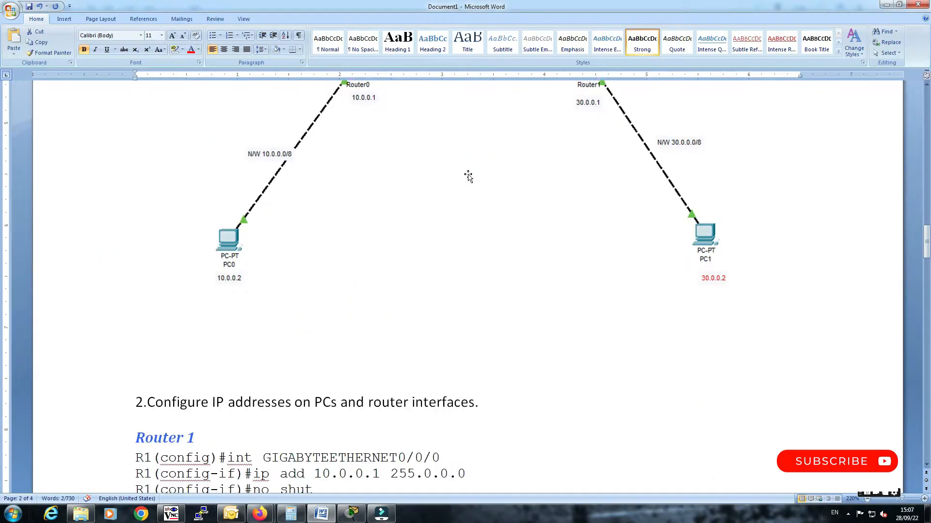
pyautogui.moveTo(200, 191); pyautogui.dragTo(435, 203)
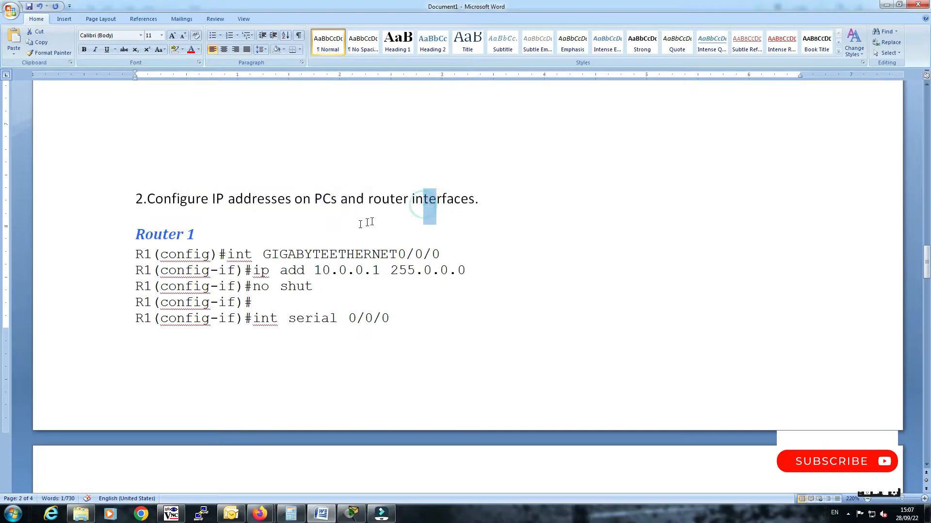
pyautogui.moveTo(144, 255); pyautogui.dragTo(152, 255)
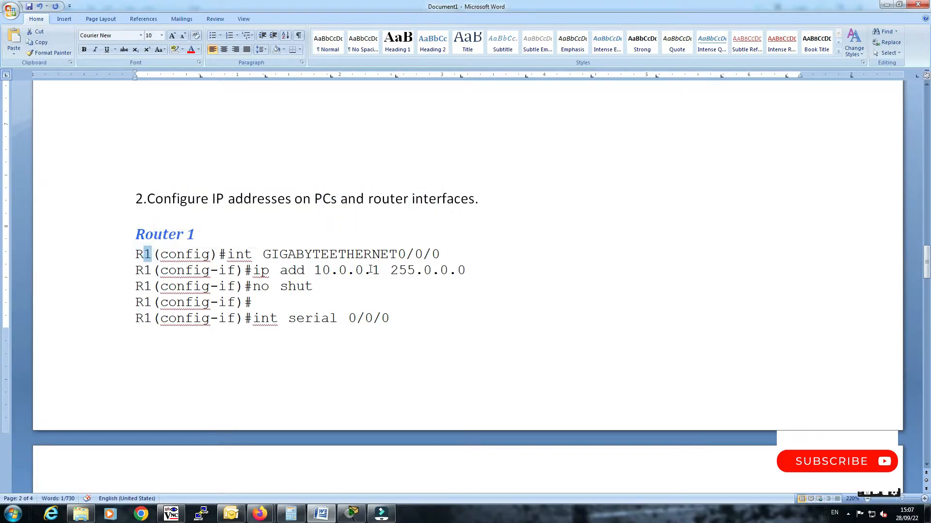
# Switch to Cisco Packet Tracer and open the command-line interface of Router0 at its user prompt
pyautogui.click(352, 514)
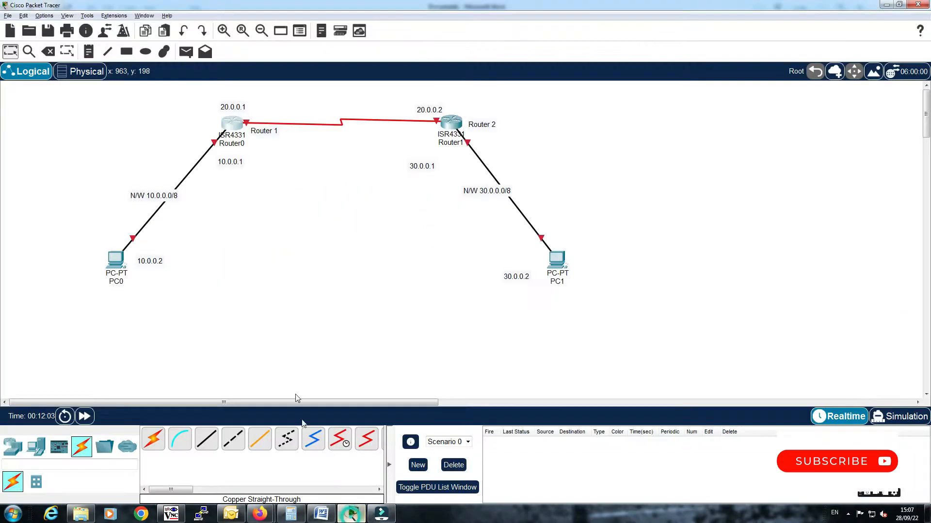
pyautogui.doubleClick(229, 125)
pyautogui.click(463, 208)
pyautogui.press('Return')
pyautogui.press('Return')
pyautogui.press('Return')
# Enter privileged mode on Router0 with the enable command
pyautogui.write('er>e')
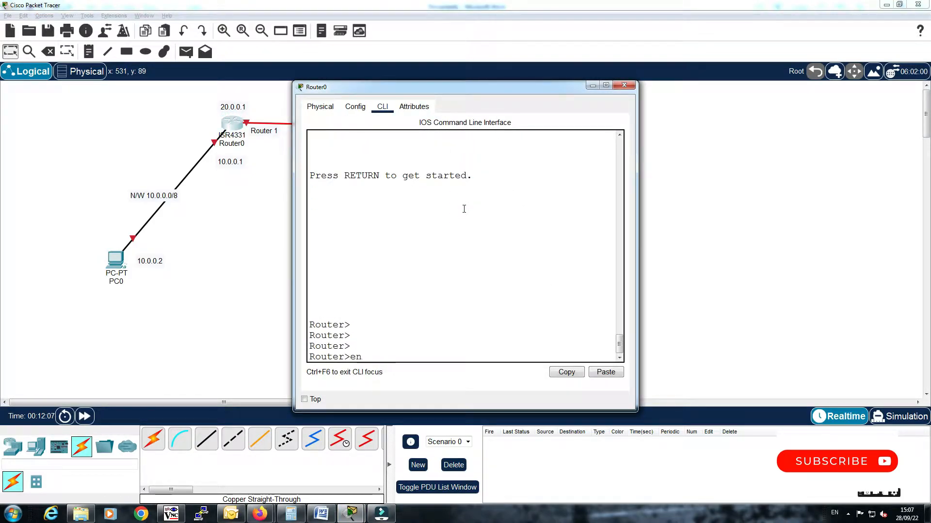
pyautogui.write('n')
pyautogui.press('Tab')
pyautogui.press('Return')
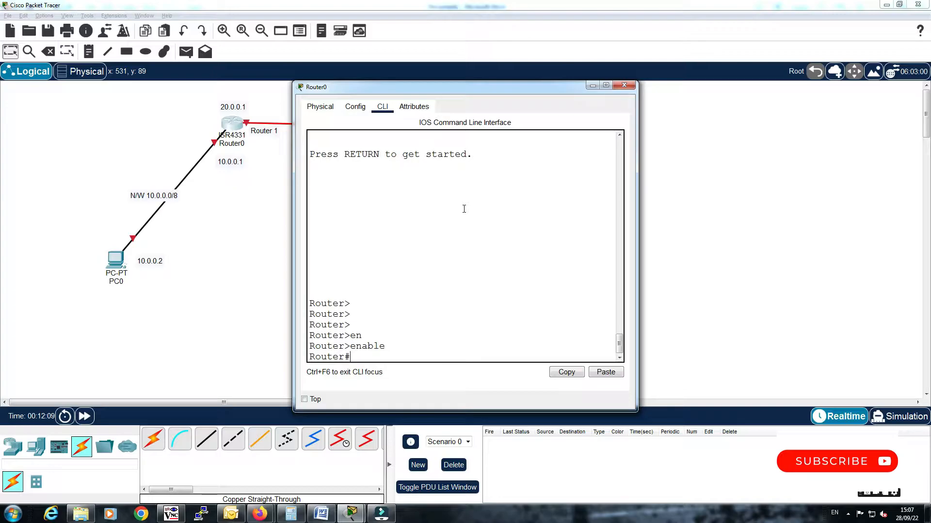
# Enter global configuration mode on Router0 with the command configure t
pyautogui.write('con')
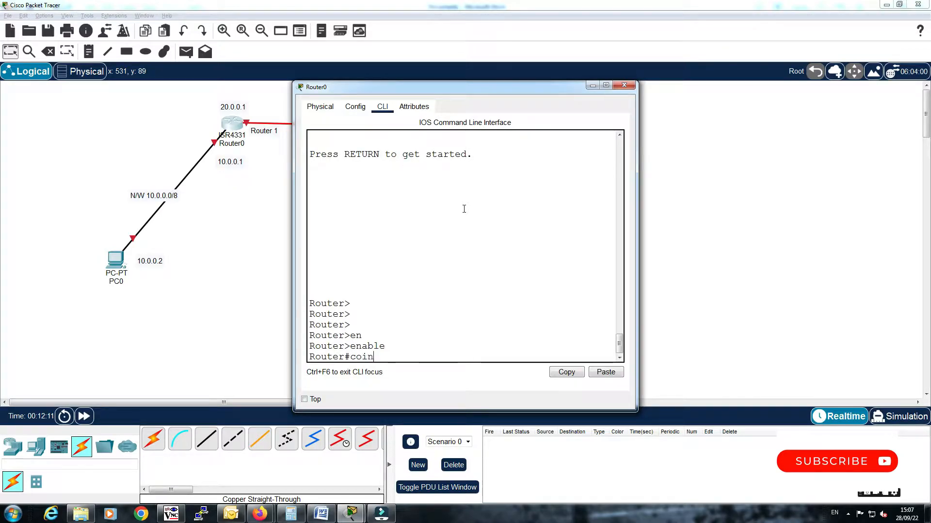
pyautogui.write('fig')
pyautogui.press('Tab')
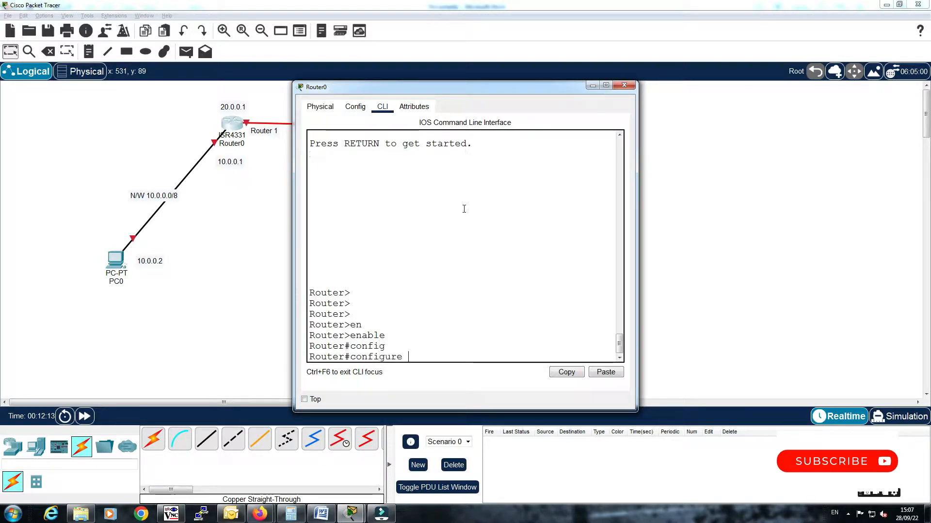
pyautogui.write('t')
pyautogui.press('Return')
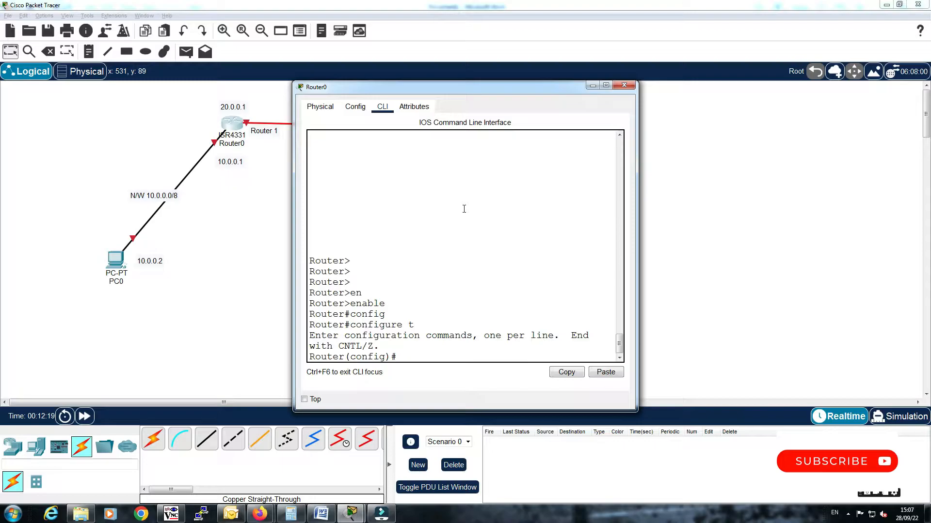
# Enter interface configuration mode for gigabit0/0/0 on Router0 with the int command
pyautogui.press('Return')
pyautogui.press('Return')
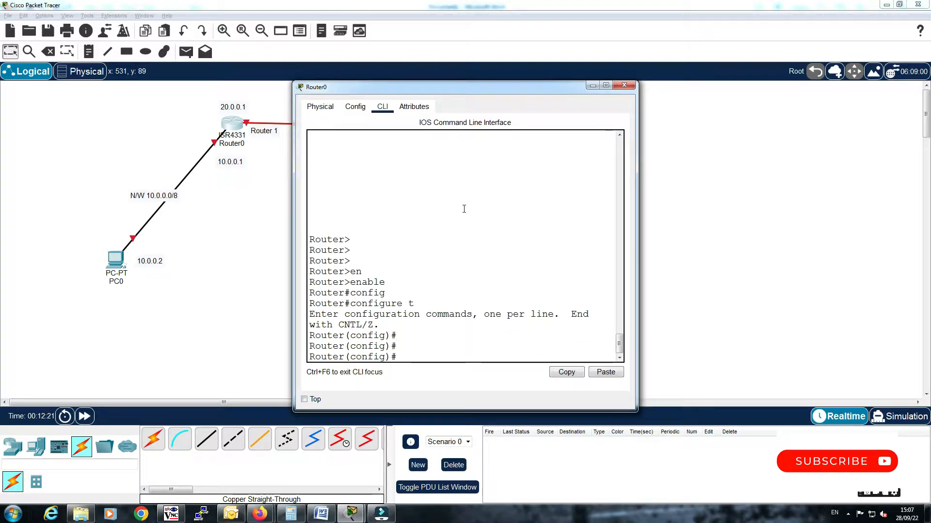
pyautogui.write('int gigabit')
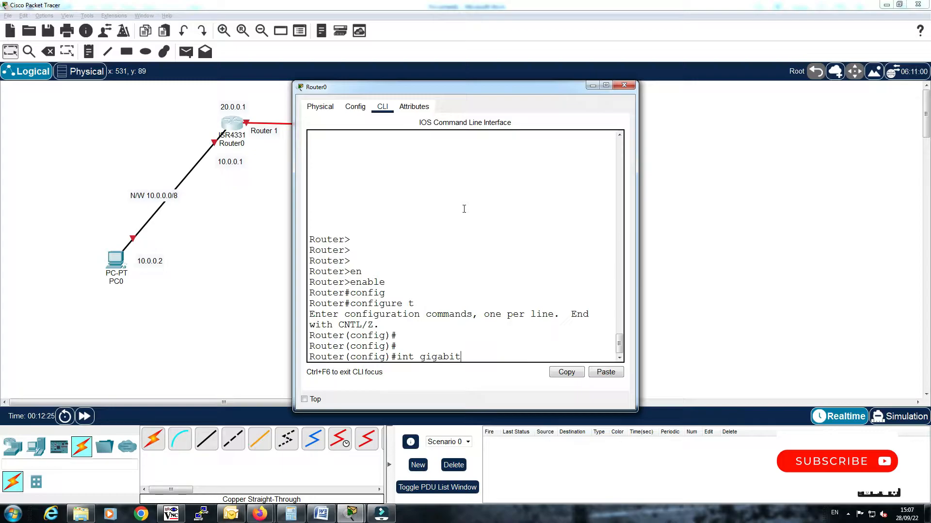
pyautogui.write('0/0/0')
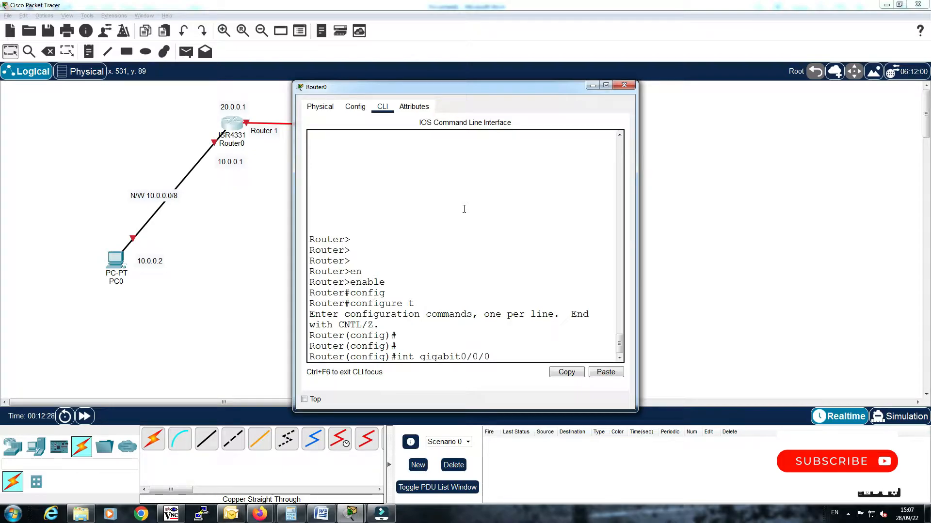
pyautogui.press('Return')
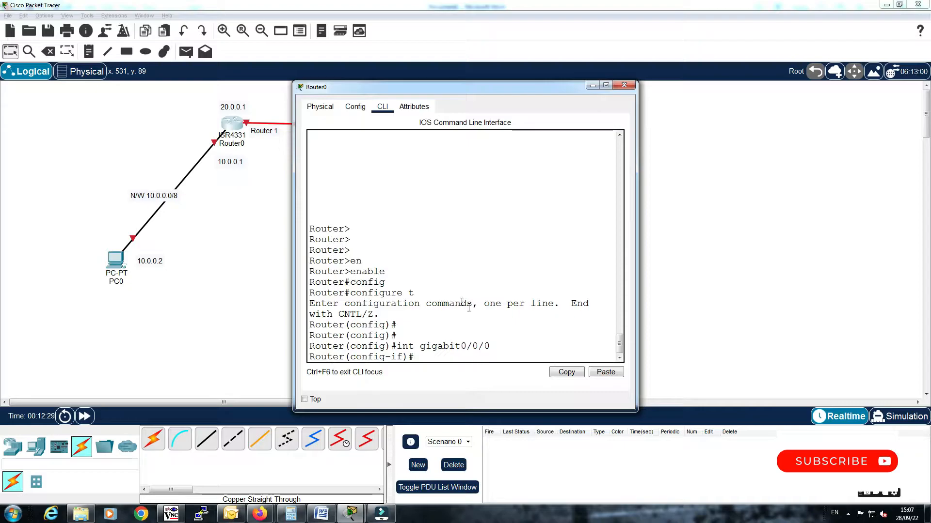
# Assign IP address 10.0.0.1 with subnet mask 255.0.0.0 to Router0's gigabit0/0/0 interface using the ip address command
pyautogui.write('ip ad')
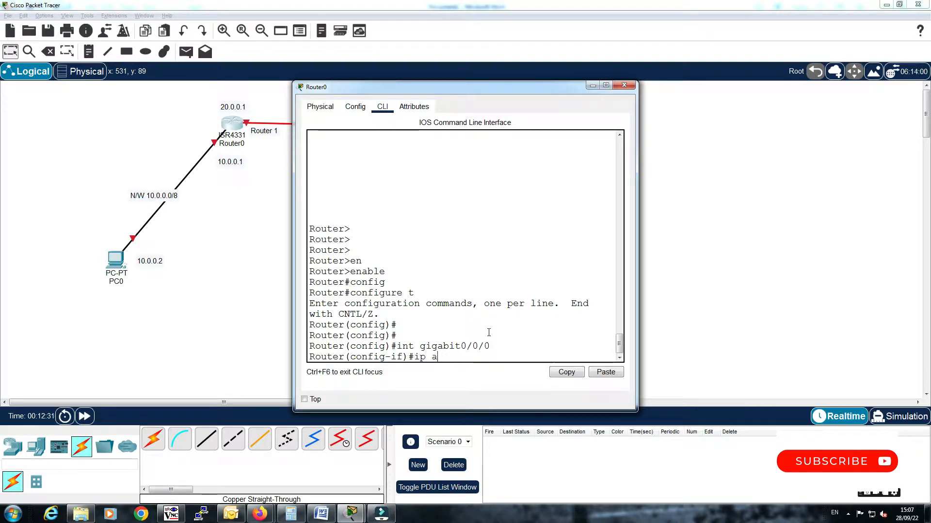
pyautogui.press('Tab')
pyautogui.write('10.0.0.')
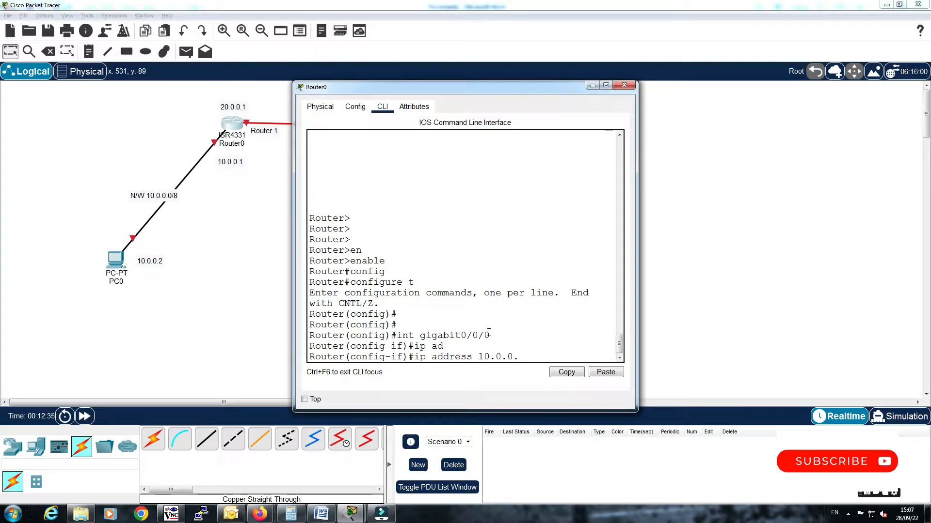
pyautogui.write('1 255.0.0.0')
pyautogui.press('Return')
pyautogui.press('Return')
pyautogui.press('Return')
pyautogui.press('Return')
pyautogui.press('Return')
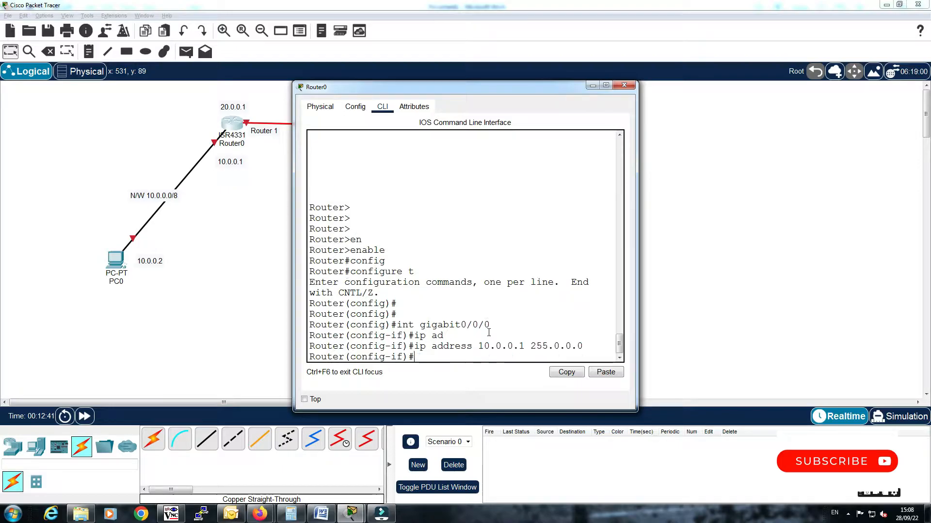
# Try to enter interface configuration for serial0/0/0 on Router0, both before and after exiting configuration mode
pyautogui.write('i')
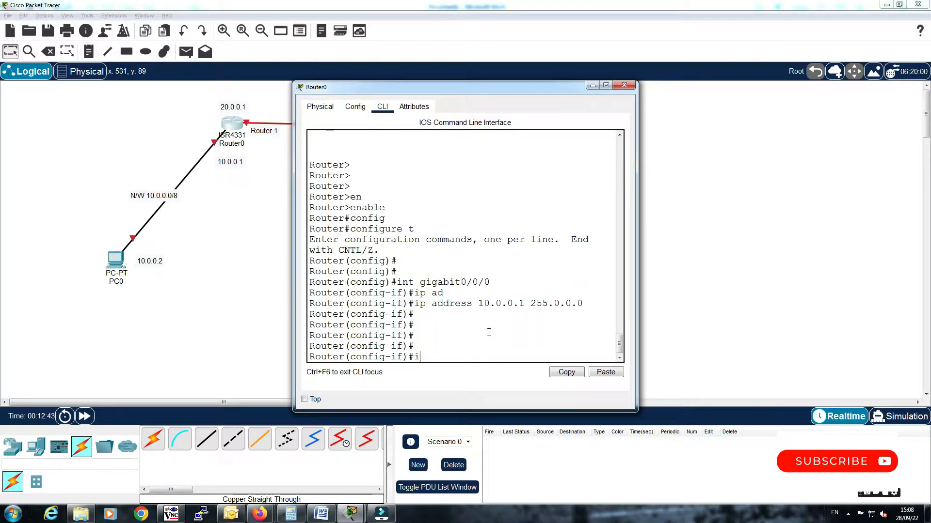
pyautogui.write('nt serial')
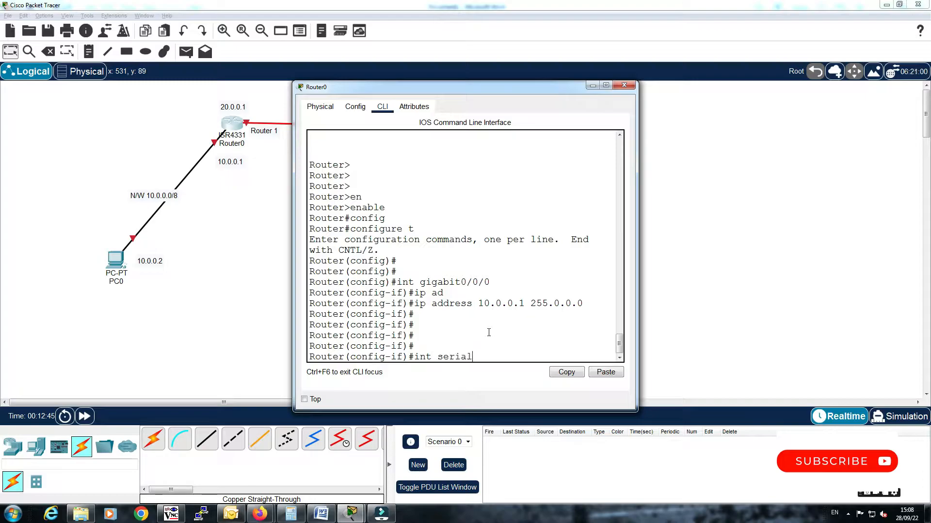
pyautogui.write('0/0/0')
pyautogui.press('Return')
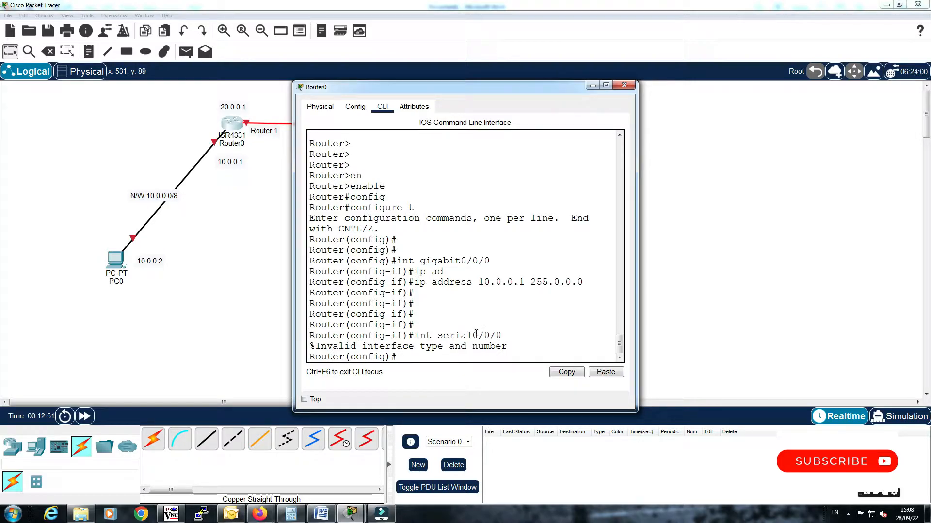
pyautogui.write('exit')
pyautogui.press('Return')
pyautogui.press('Return')
pyautogui.press('Return')
pyautogui.press('Return')
pyautogui.press('Return')
pyautogui.write('int serial0/0/0')
pyautogui.press('Return')
pyautogui.press('Return')
pyautogui.press('Return')
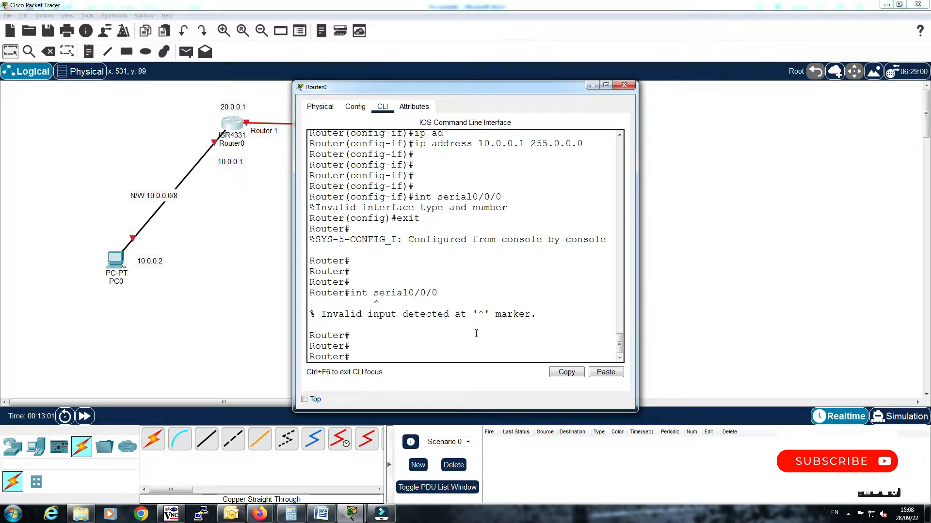
# Set Router0's Serial0/1/0 interface to IPv4 address 20.0.0.1 with mask 255.0.0.0 and turn its port on
pyautogui.click(353, 107)
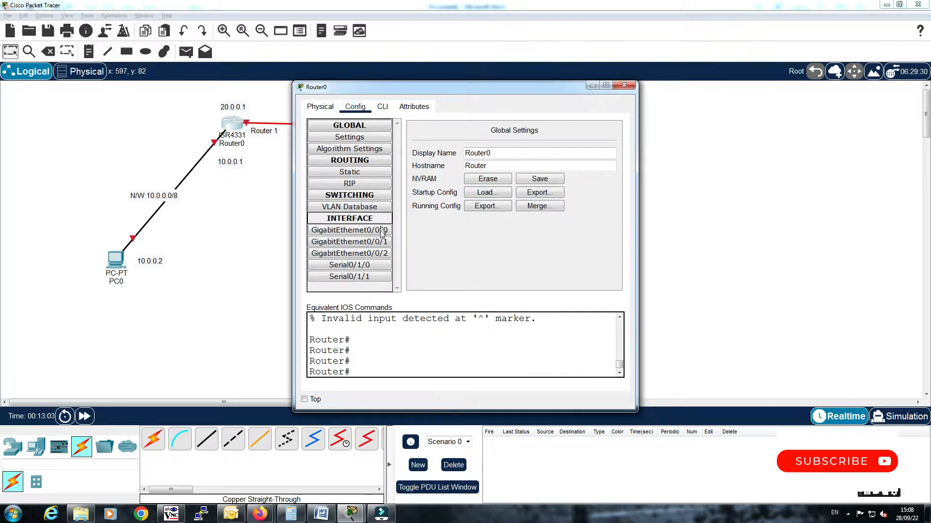
pyautogui.click(361, 270)
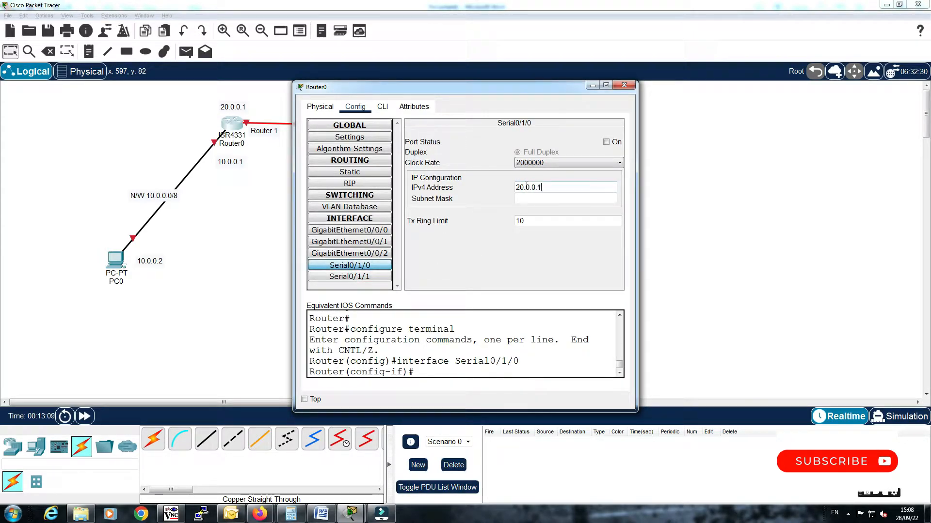
pyautogui.press('Tab')
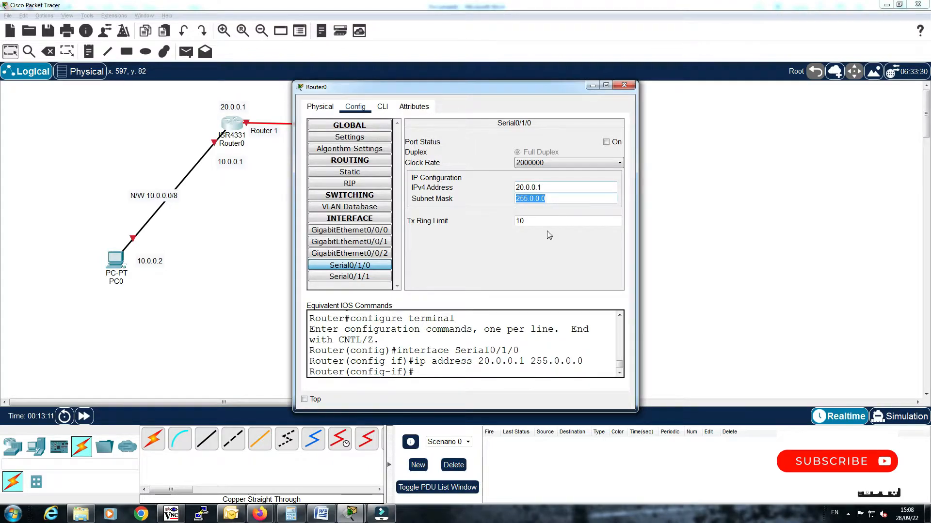
pyautogui.click(607, 142)
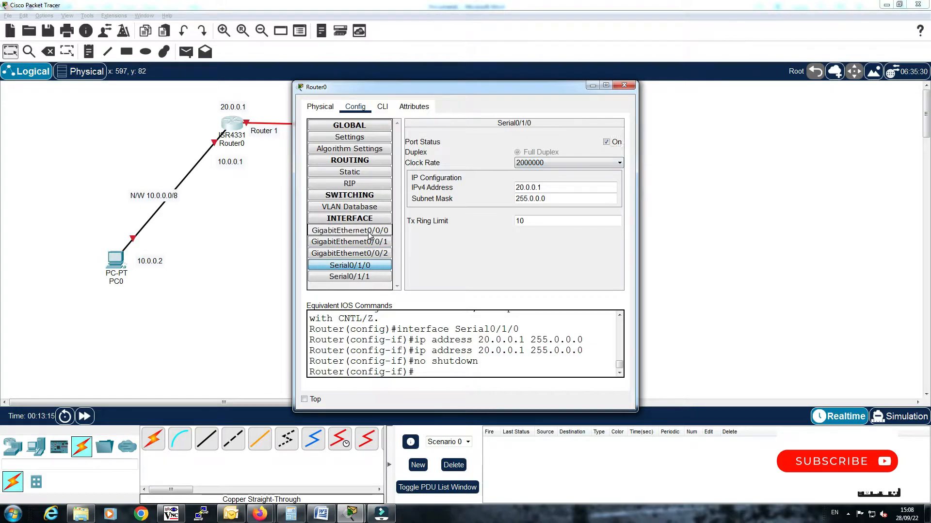
# Turn on the GigabitEthernet0/0/0 port of Router0 and close the router's window
pyautogui.click(369, 233)
pyautogui.click(607, 142)
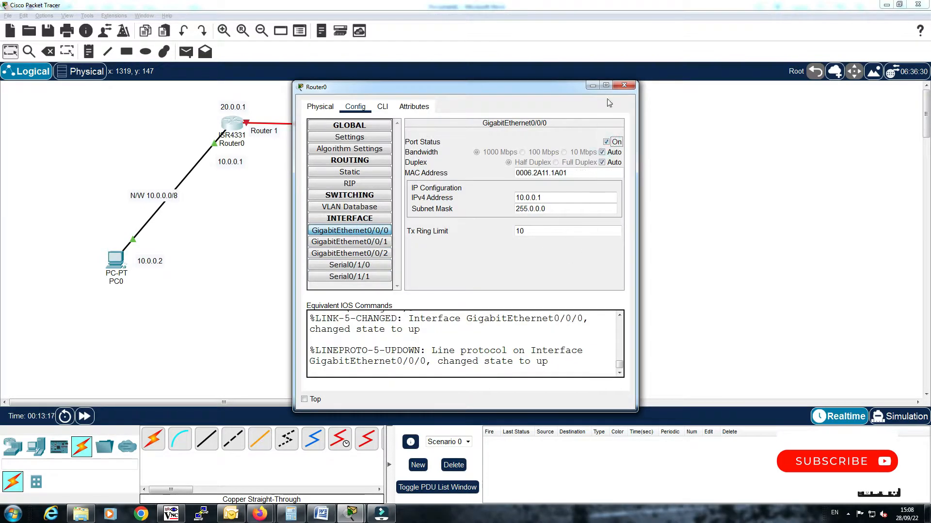
pyautogui.click(623, 86)
# Set Router1's GigabitEthernet0/0/0 interface to IPv4 address 30.0.0.1 with mask 255.0.0.0 and turn its port on
pyautogui.click(451, 123)
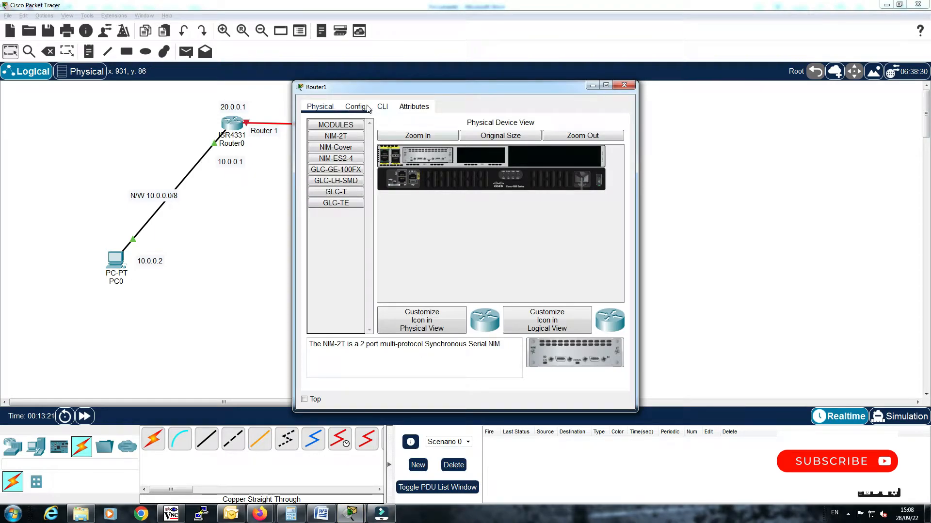
pyautogui.click(356, 107)
pyautogui.click(349, 230)
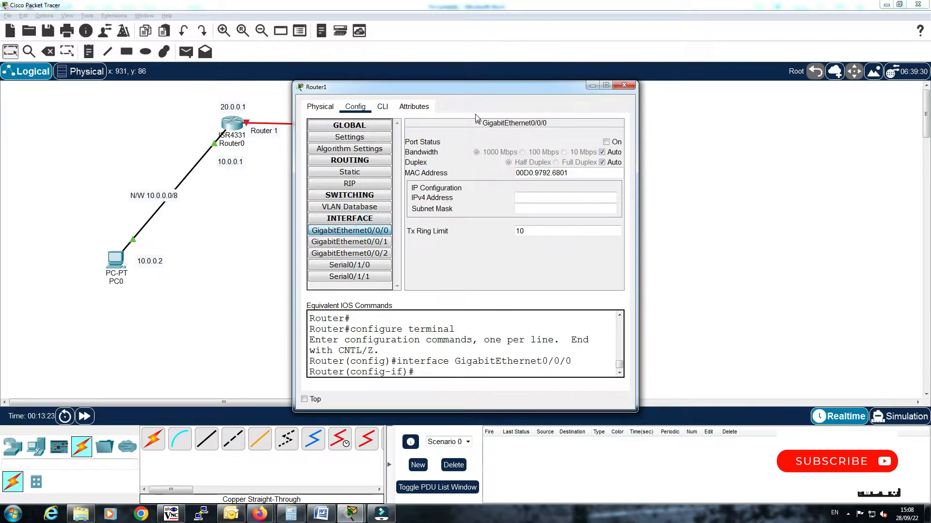
pyautogui.click(538, 197)
pyautogui.write('30.0.0.1')
pyautogui.press('Tab')
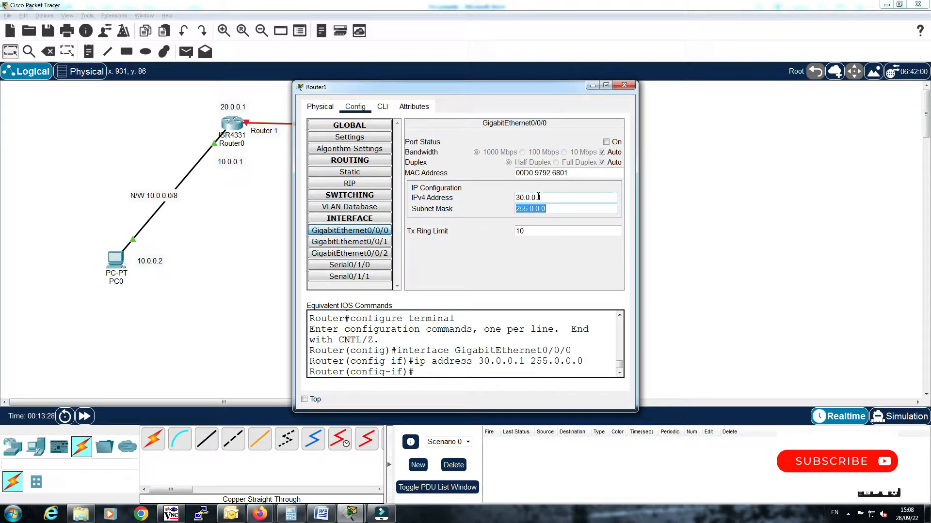
pyautogui.click(606, 142)
# Set Router1's Serial0/1/0 interface to 20.0.0.2 with mask 255.0.0.0, turn its port on, and close the router's window
pyautogui.click(368, 266)
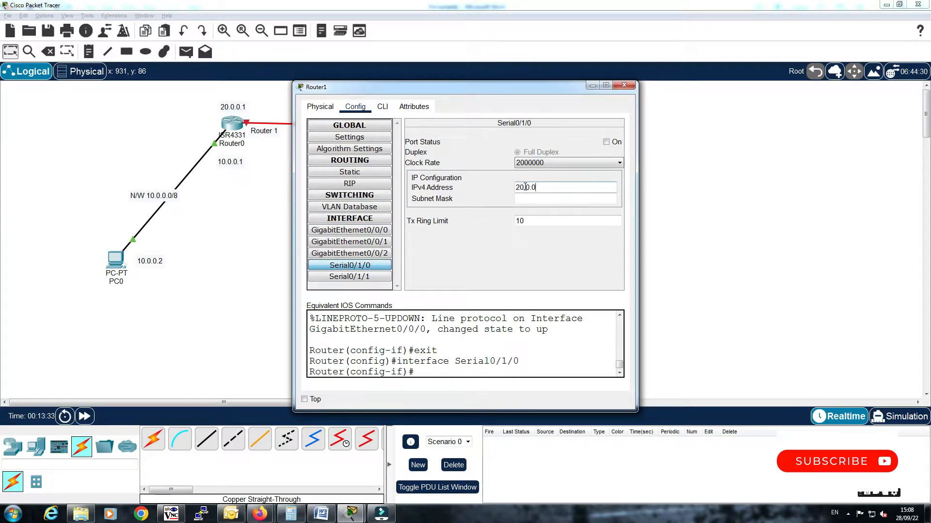
pyautogui.press('Tab')
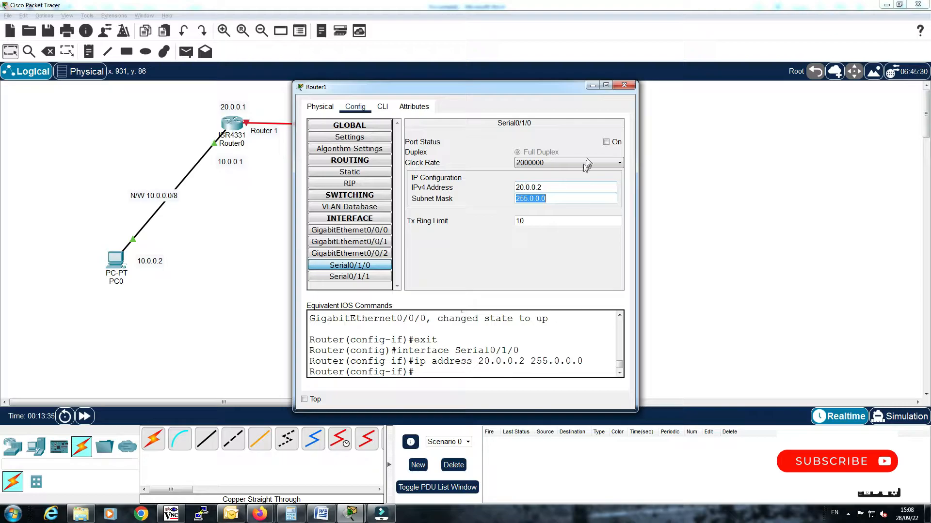
pyautogui.click(606, 142)
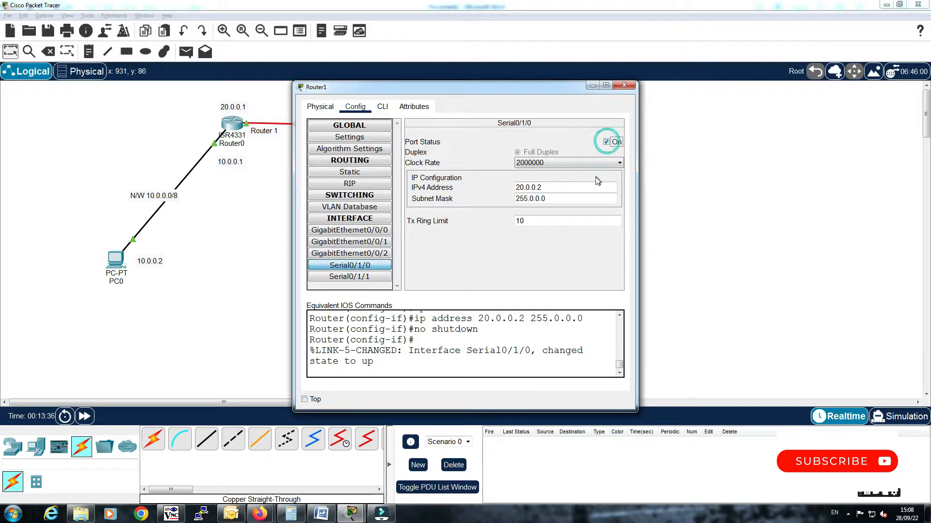
pyautogui.click(624, 86)
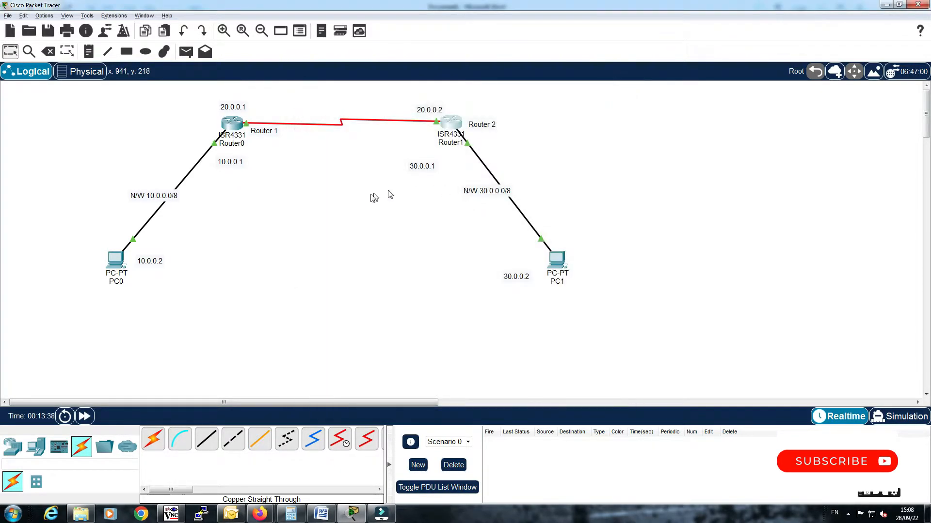
# Give PC0 the static IPv4 address 10.0.0.2, subnet mask 255.0.0.0 and default gateway 10.0.0.1
pyautogui.click(117, 264)
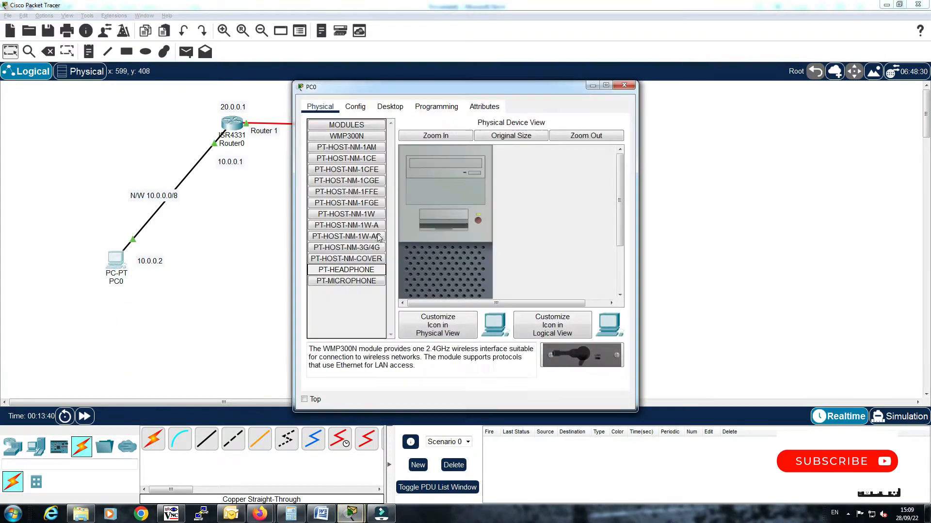
pyautogui.click(390, 107)
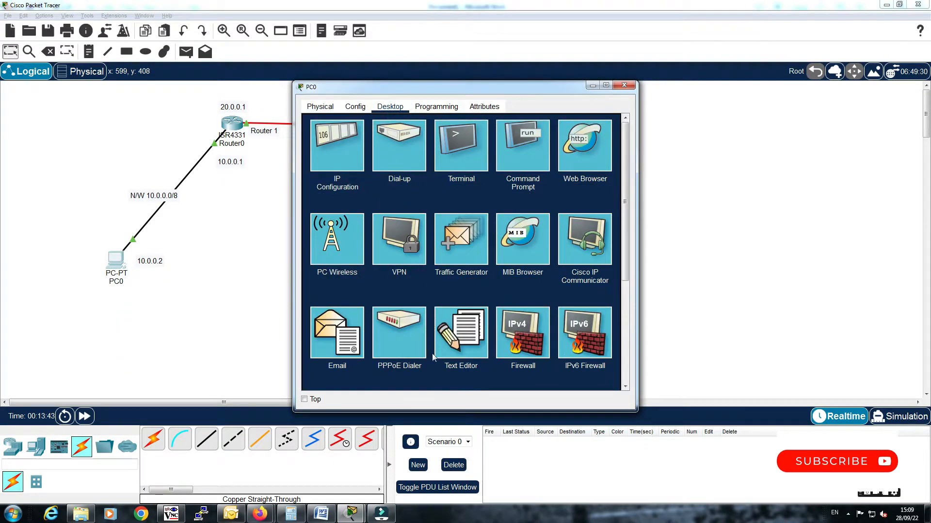
pyautogui.click(347, 147)
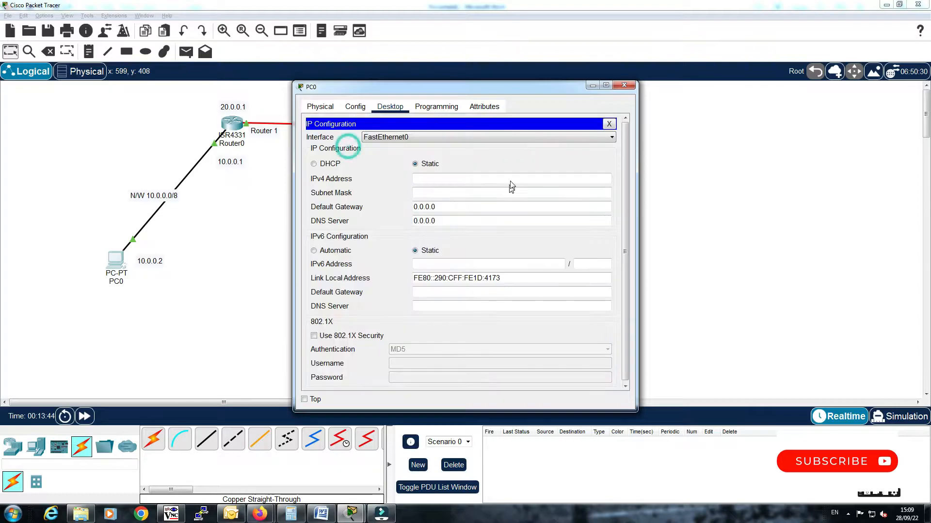
pyautogui.click(426, 179)
pyautogui.write('10.0.0.2')
pyautogui.press('Tab')
pyautogui.press('Tab')
pyautogui.write('192')
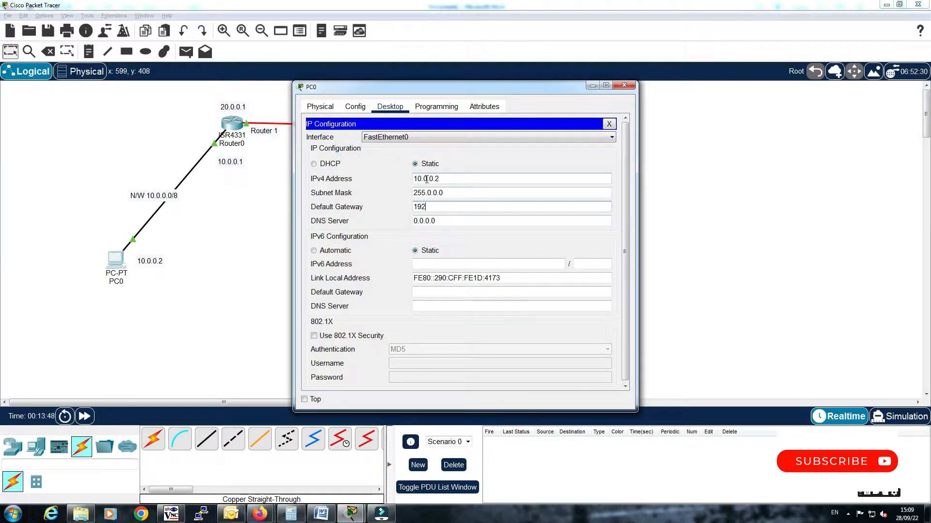
pyautogui.press('BackSpace')
pyautogui.press('BackSpace')
pyautogui.write('0.0.0.1')
pyautogui.press('Tab')
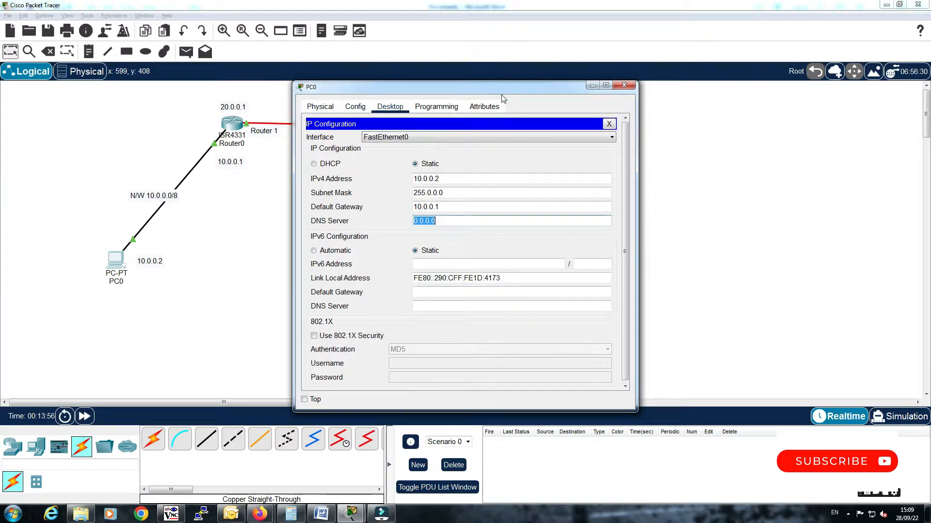
# Check PC0's global settings and IP configuration, and close its window
pyautogui.click(355, 105)
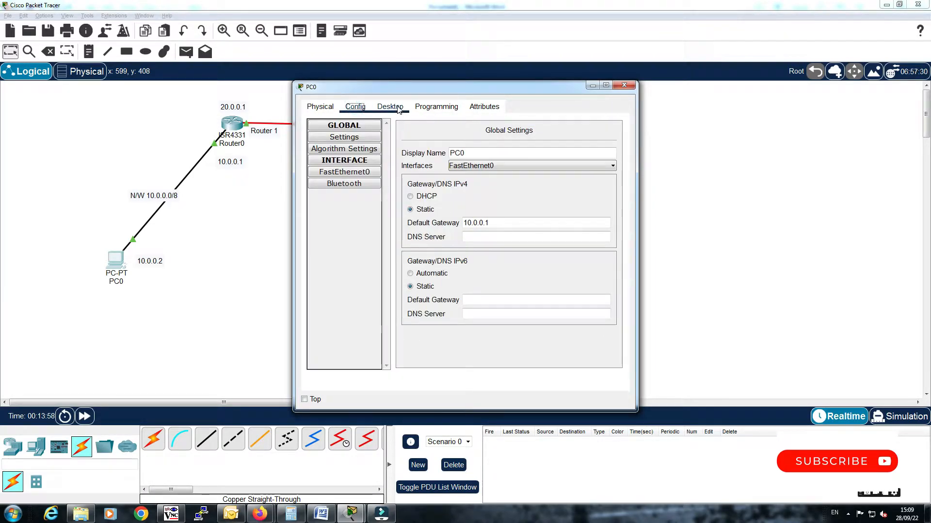
pyautogui.click(398, 109)
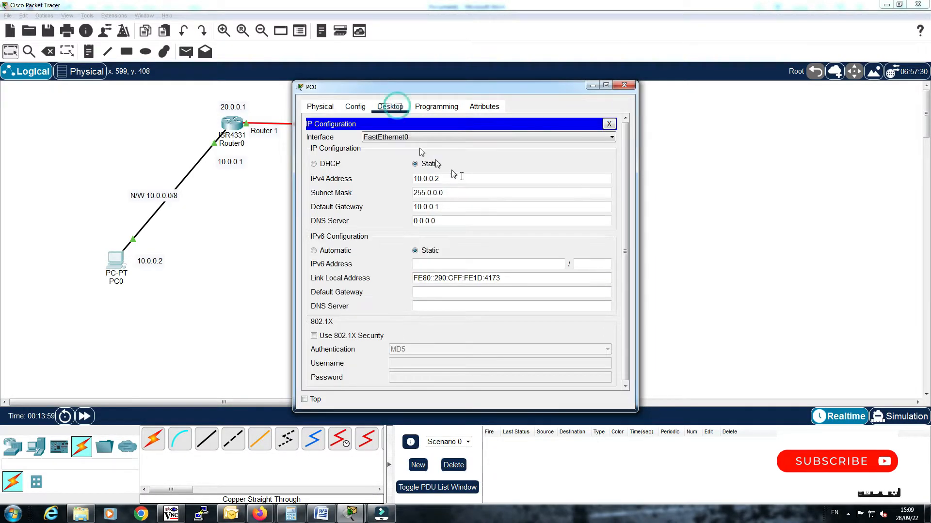
pyautogui.click(609, 125)
pyautogui.click(618, 85)
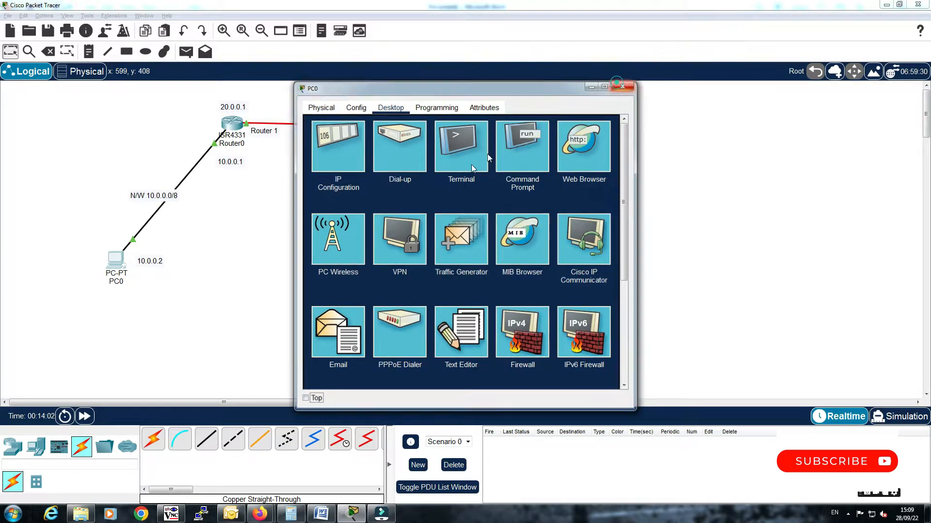
# Give PC1 the static IPv4 address 30.0.0.2 and default gateway 30.0.0.1, check its global settings, and close its window
pyautogui.click(554, 262)
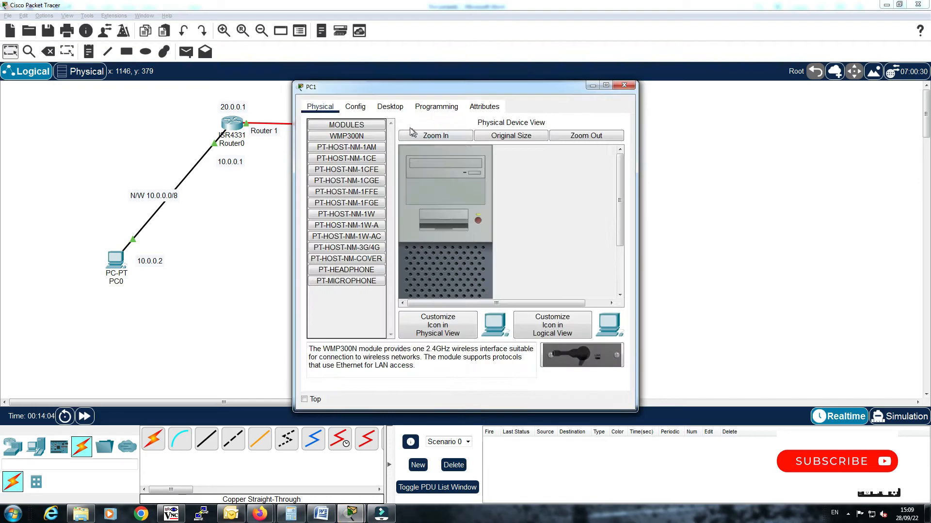
pyautogui.click(391, 107)
pyautogui.click(341, 157)
pyautogui.click(431, 178)
pyautogui.write('30.0.0.2')
pyautogui.press('Tab')
pyautogui.press('Tab')
pyautogui.write('30.0.0.1')
pyautogui.press('Tab')
pyautogui.click(356, 107)
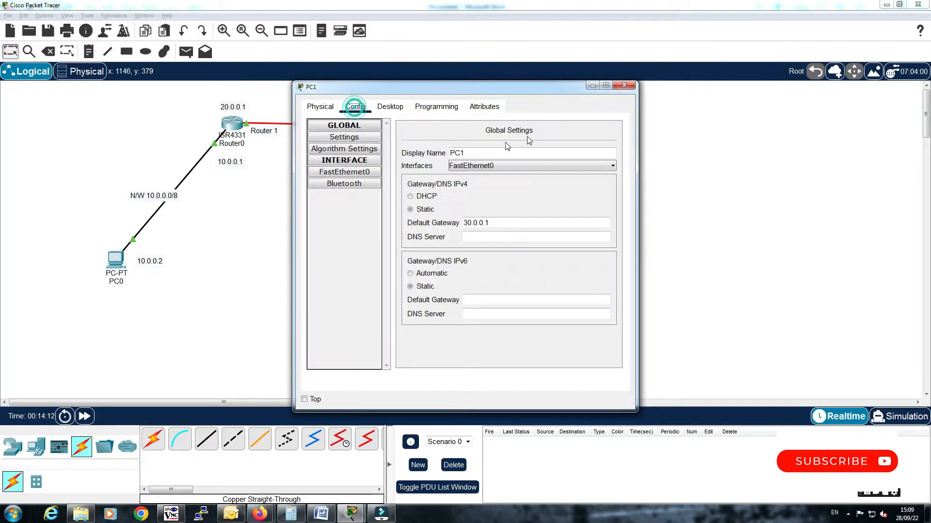
pyautogui.click(624, 85)
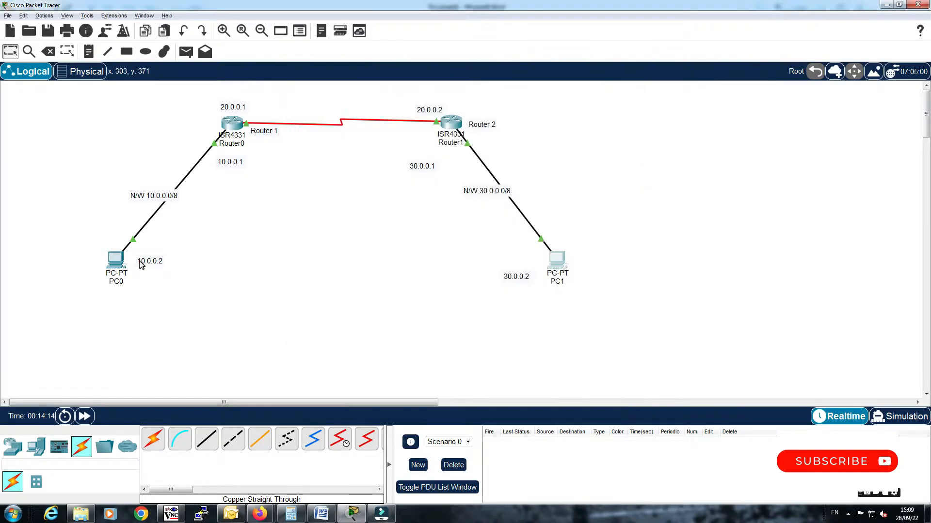
# Set PC0's IPv4 default gateway to 10.0.0.2 in its global settings
pyautogui.click(116, 260)
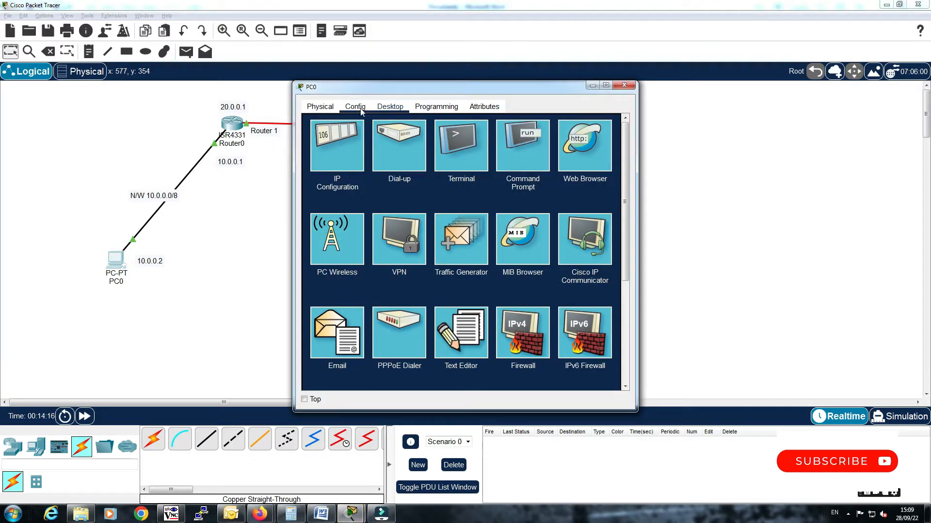
pyautogui.click(360, 109)
pyautogui.moveTo(497, 222); pyautogui.dragTo(458, 221)
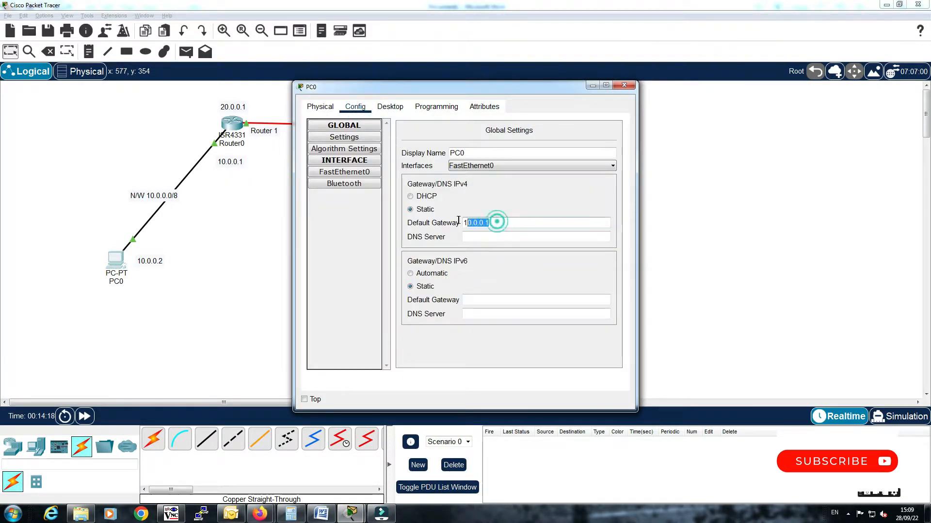
pyautogui.press('BackSpace')
pyautogui.write('0.0.0.2')
pyautogui.press('Tab')
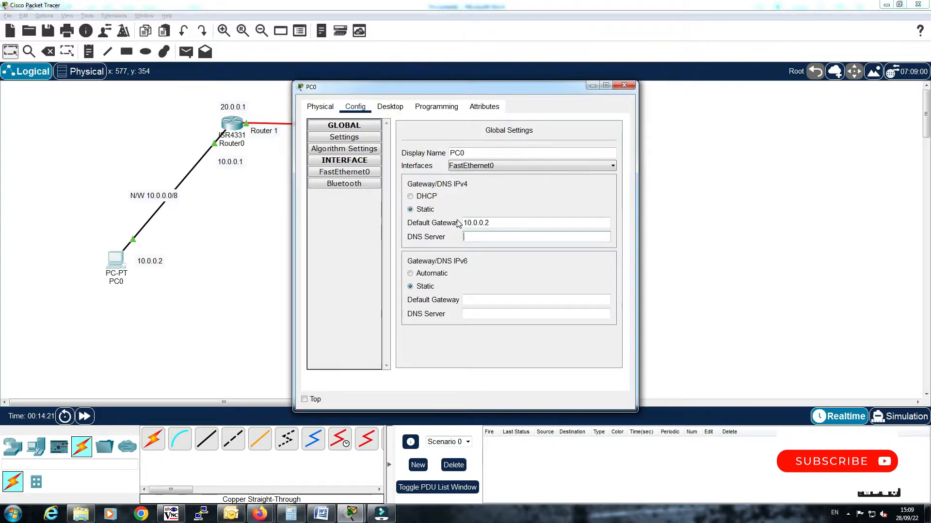
# Set PC0's IPv4 default gateway to 10.0.0.1, check its IP configuration, and close its window
pyautogui.moveTo(498, 222); pyautogui.dragTo(456, 223)
pyautogui.write('10.0.0.1')
pyautogui.press('Tab')
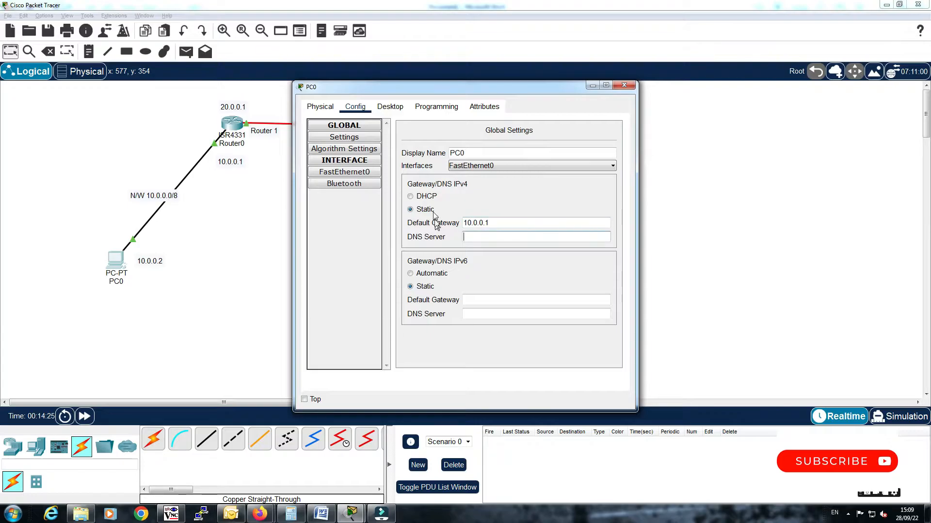
pyautogui.click(391, 106)
pyautogui.click(348, 149)
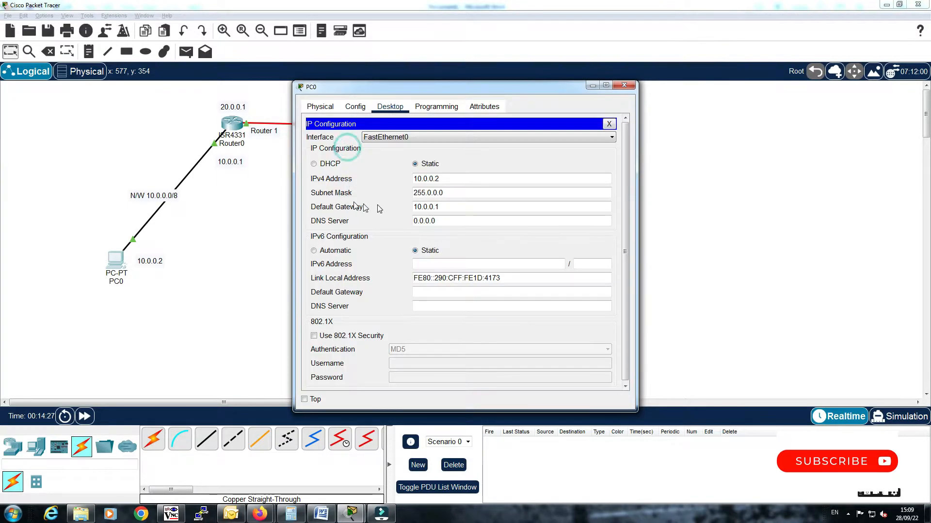
pyautogui.click(624, 85)
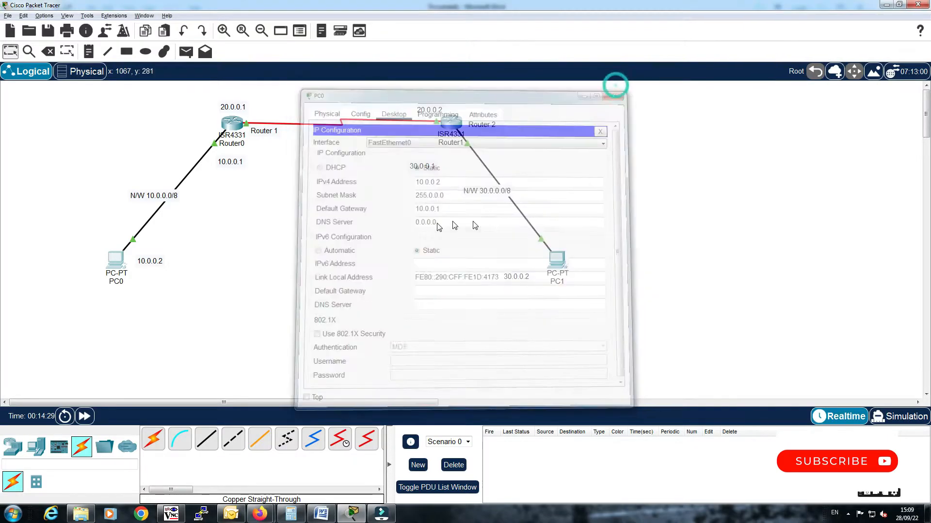
# Switch to the Word notes and review the IP configuration lines for both PCs
pyautogui.click(321, 513)
pyautogui.scroll(-10, 401, 217)
pyautogui.scroll(-5, 402, 217)
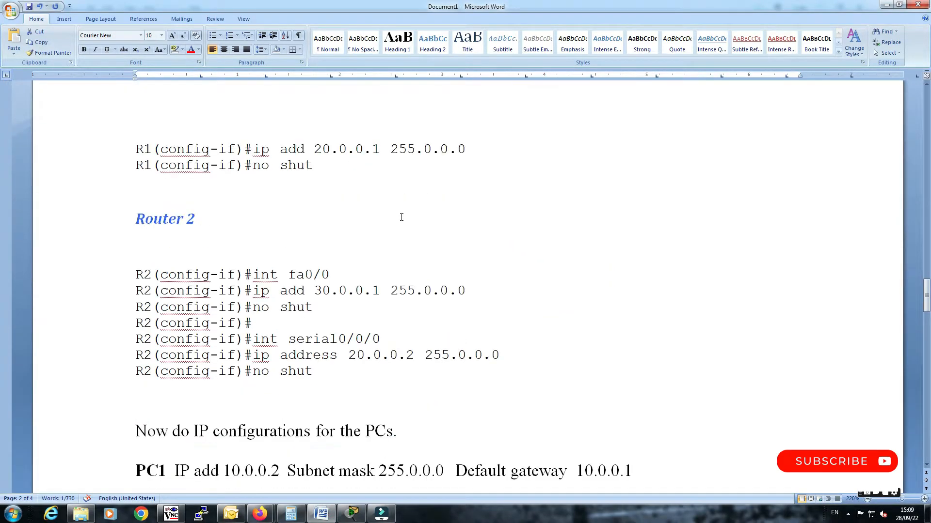
pyautogui.scroll(-3, 331, 226)
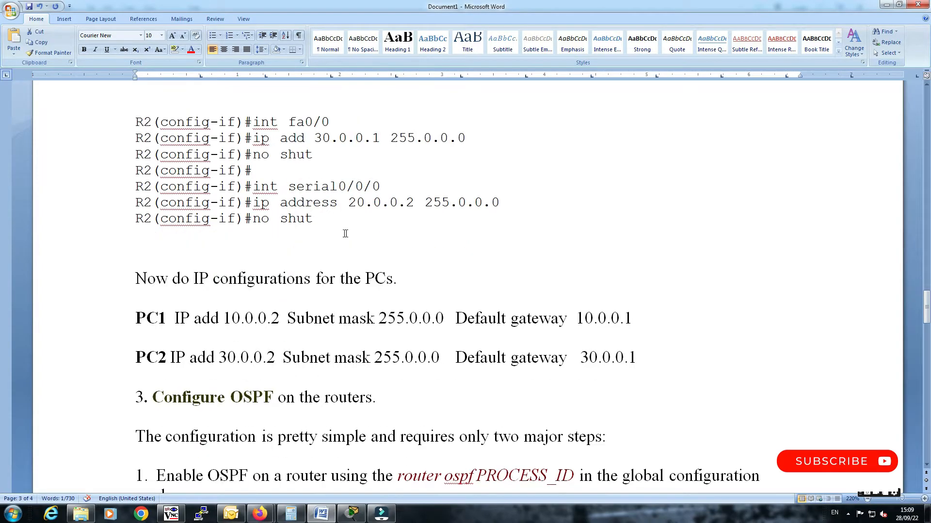
pyautogui.moveTo(143, 226); pyautogui.dragTo(393, 229)
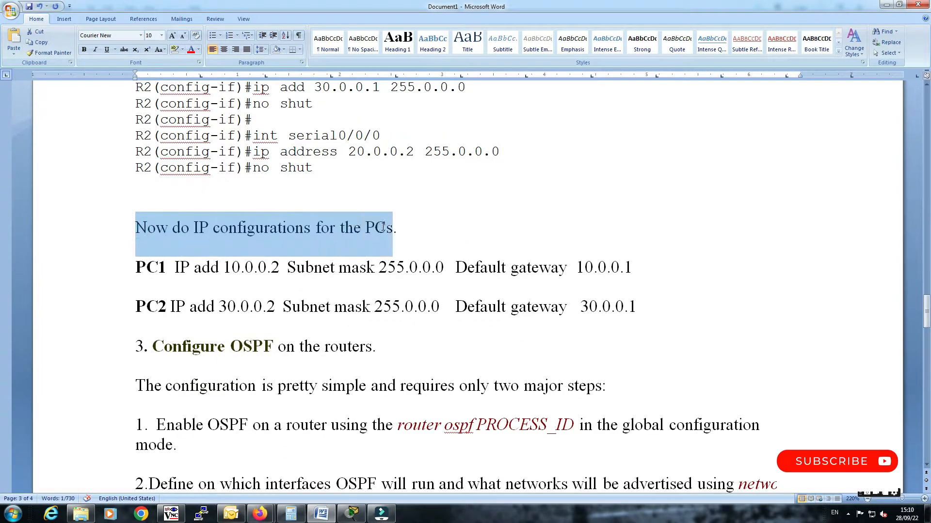
pyautogui.scroll(-1, 453, 193)
pyautogui.moveTo(170, 216); pyautogui.dragTo(509, 216)
pyautogui.click(541, 213)
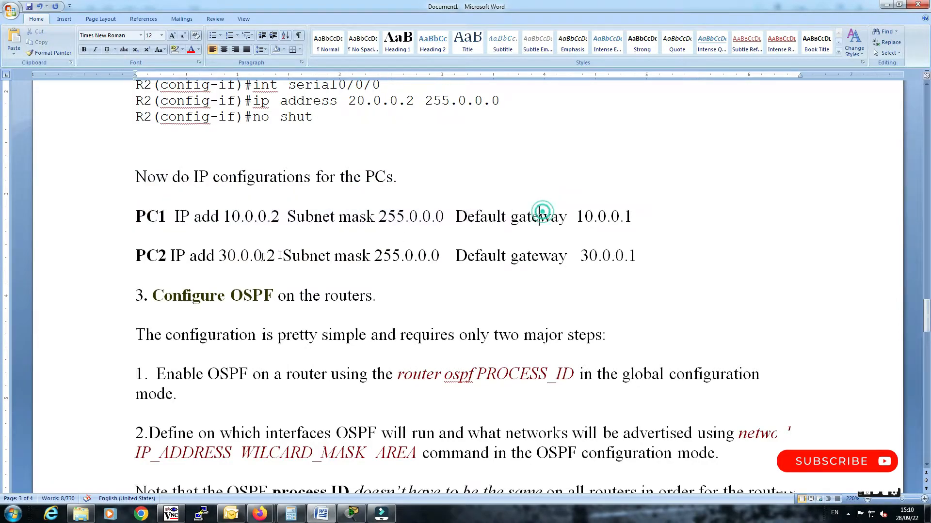
pyautogui.moveTo(136, 256); pyautogui.dragTo(628, 255)
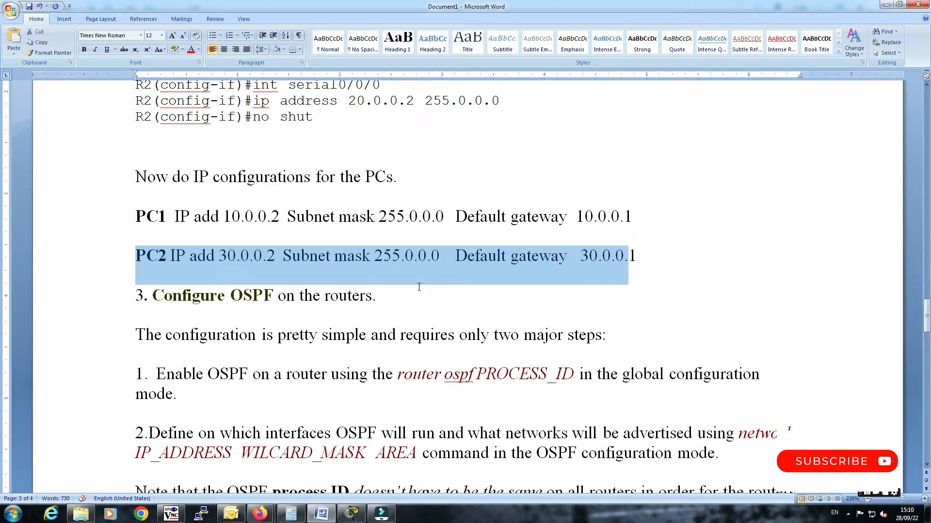
pyautogui.click(419, 286)
# Read the notes on configuring OSPF, including the two major steps, the process ID and area rules, and the Router 1 commands
pyautogui.scroll(-2, 339, 252)
pyautogui.moveTo(171, 193); pyautogui.dragTo(345, 196)
pyautogui.scroll(-1, 345, 196)
pyautogui.click(207, 190)
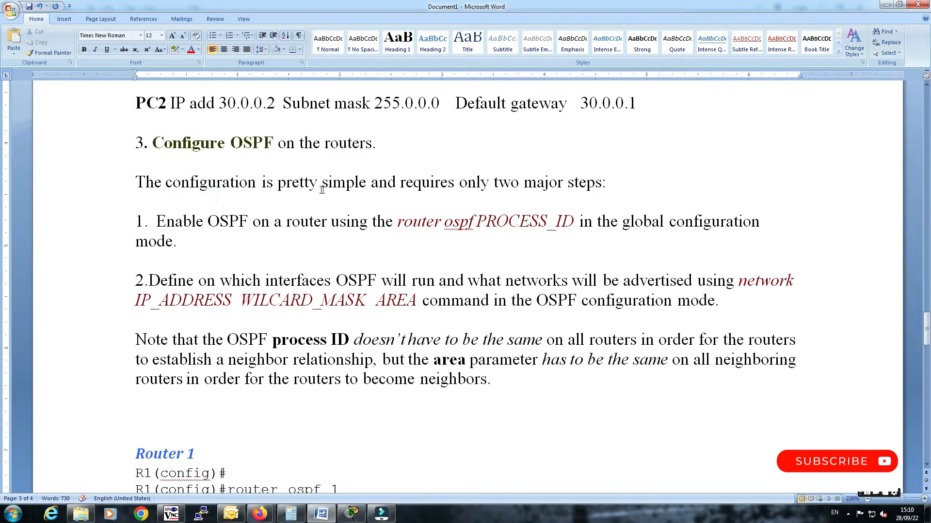
pyautogui.scroll(-1, 248, 209)
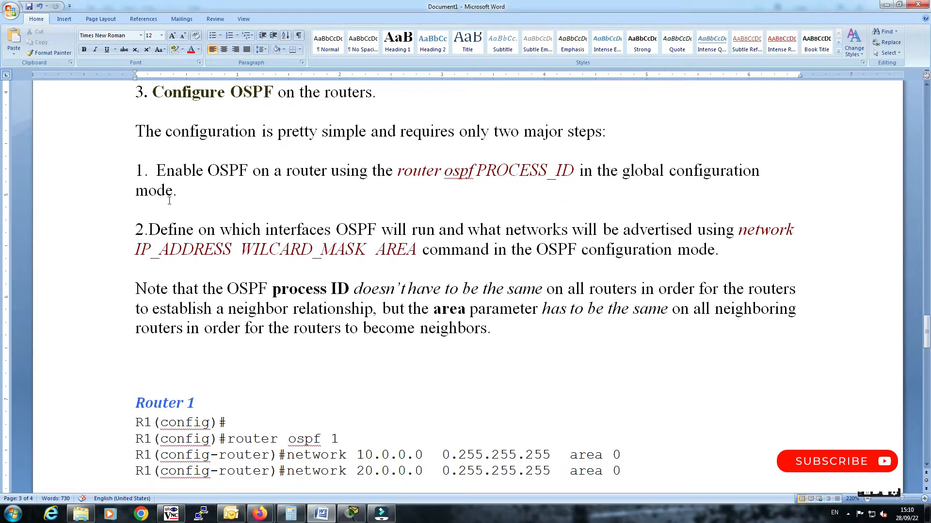
pyautogui.scroll(-1, 203, 222)
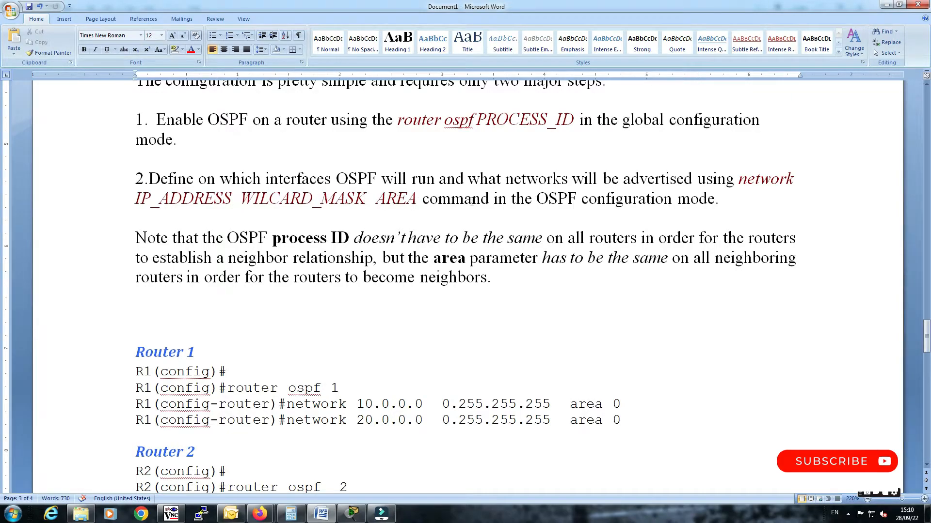
pyautogui.scroll(-1, 529, 203)
pyautogui.scroll(-1, 219, 189)
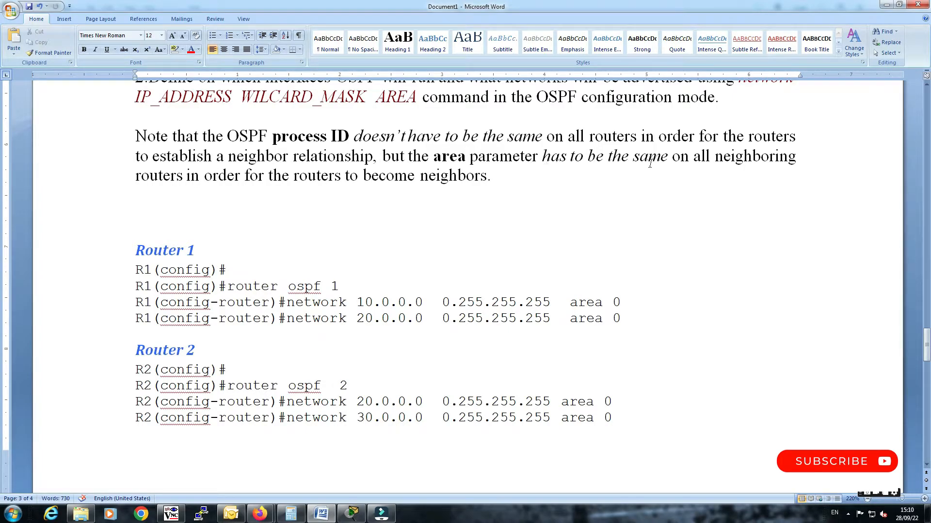
pyautogui.moveTo(147, 250); pyautogui.dragTo(168, 249)
# Switch to Packet Tracer, open Router0's command line, and place its window over the Word notes with the Router 1 commands in view
pyautogui.click(351, 514)
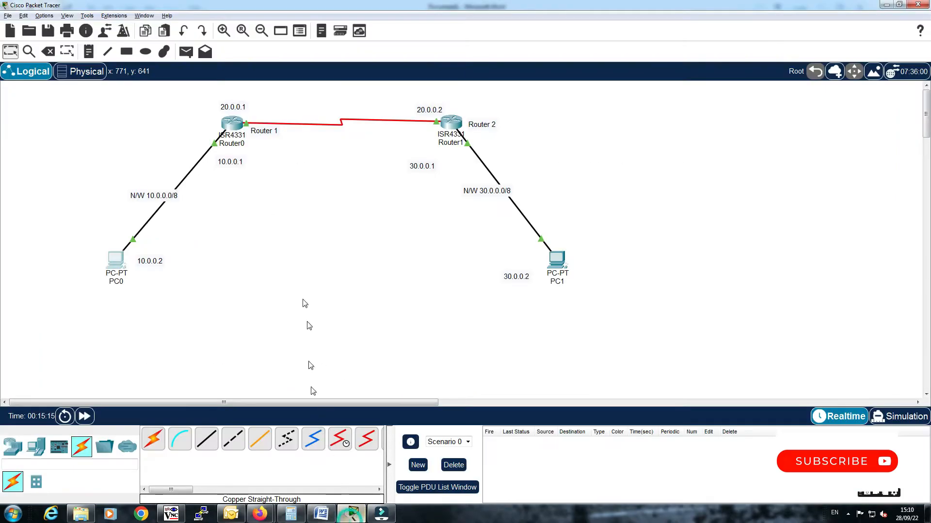
pyautogui.click(231, 124)
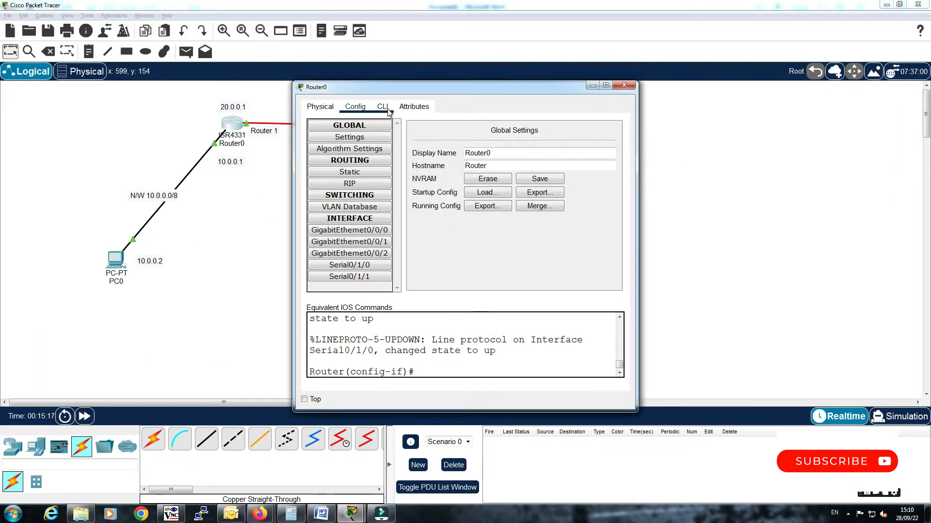
pyautogui.click(388, 111)
pyautogui.moveTo(410, 88); pyautogui.dragTo(607, 80)
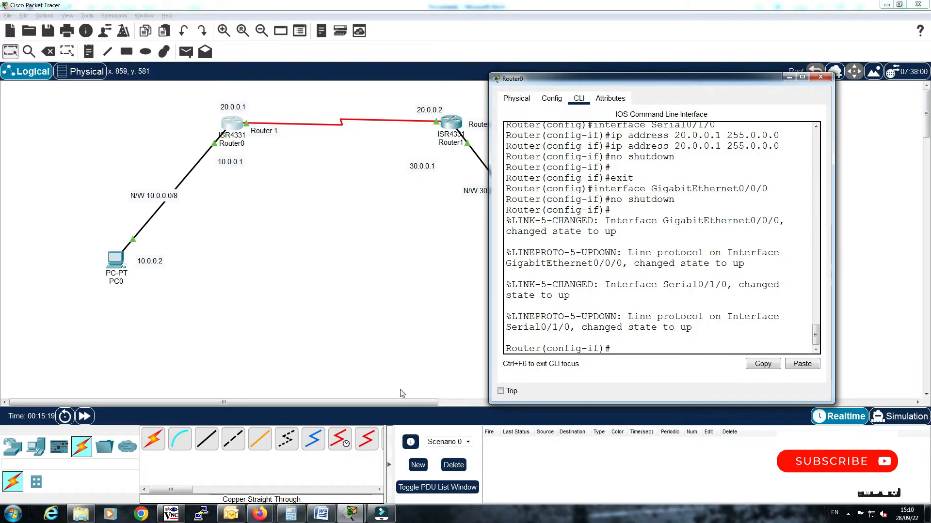
pyautogui.click(321, 513)
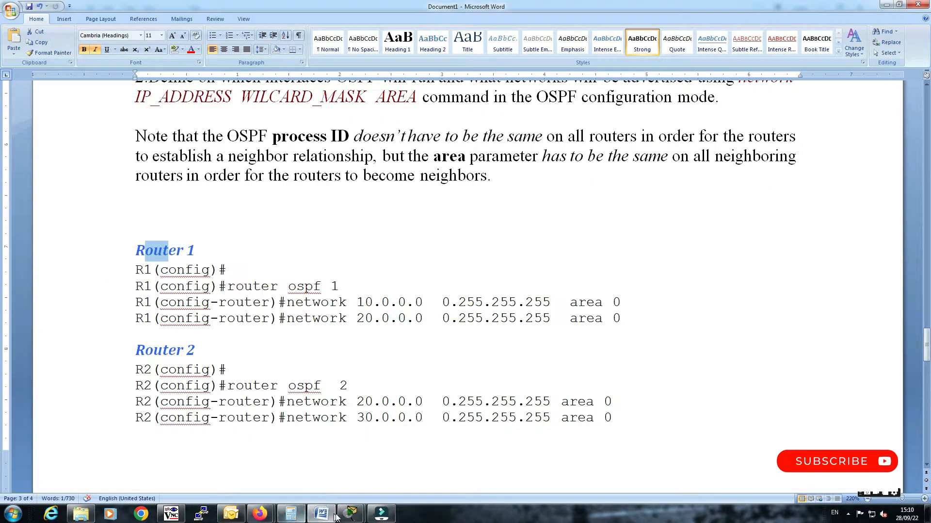
pyautogui.click(351, 513)
pyautogui.click(383, 470)
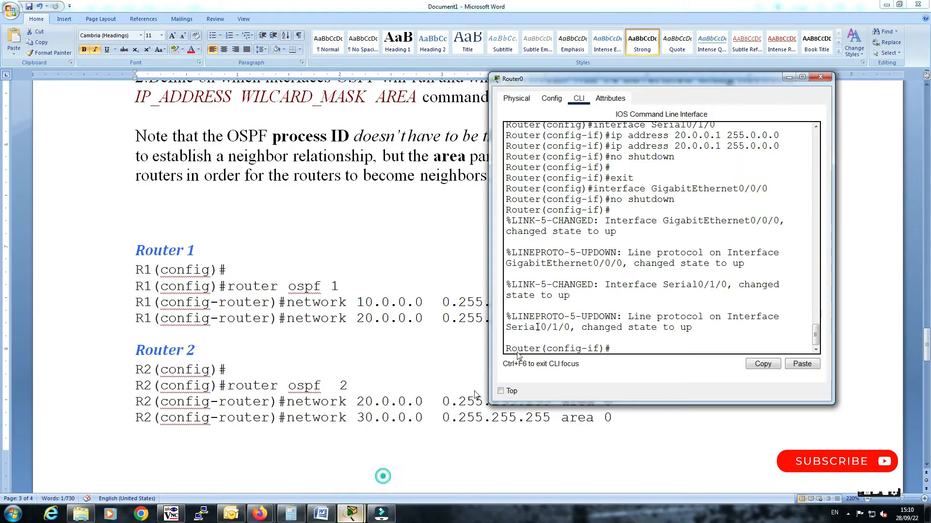
# Leave interface configuration mode on Router0 with exit to return to global configuration mode
pyautogui.click(625, 255)
pyautogui.press('Return')
pyautogui.press('Return')
pyautogui.press('Return')
pyautogui.press('Return')
pyautogui.press('Return')
pyautogui.write('exit')
pyautogui.press('Return')
pyautogui.press('Return')
pyautogui.press('Return')
pyautogui.press('Return')
pyautogui.press('Return')
pyautogui.press('Return')
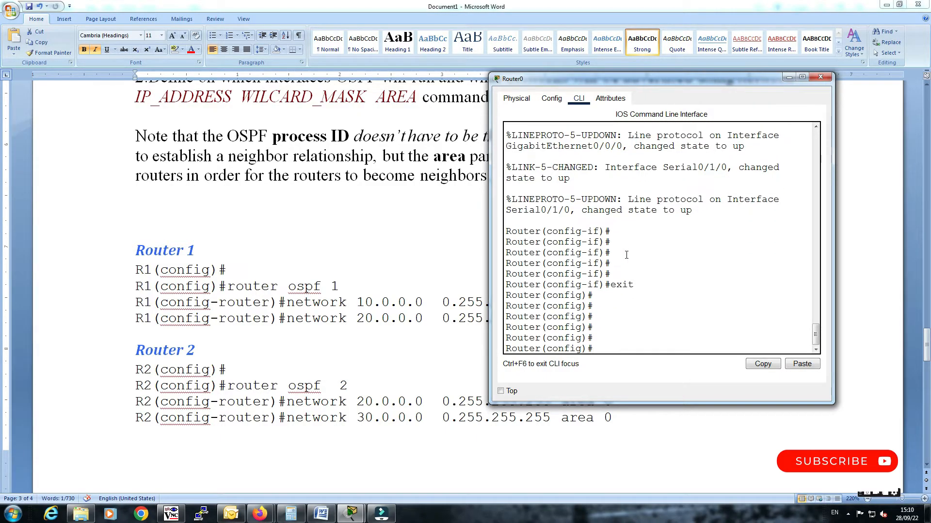
# Enable OSPF with process ID 1 on Router0 using the router ospf 1 command
pyautogui.write('rou')
pyautogui.press('Tab')
pyautogui.write('os')
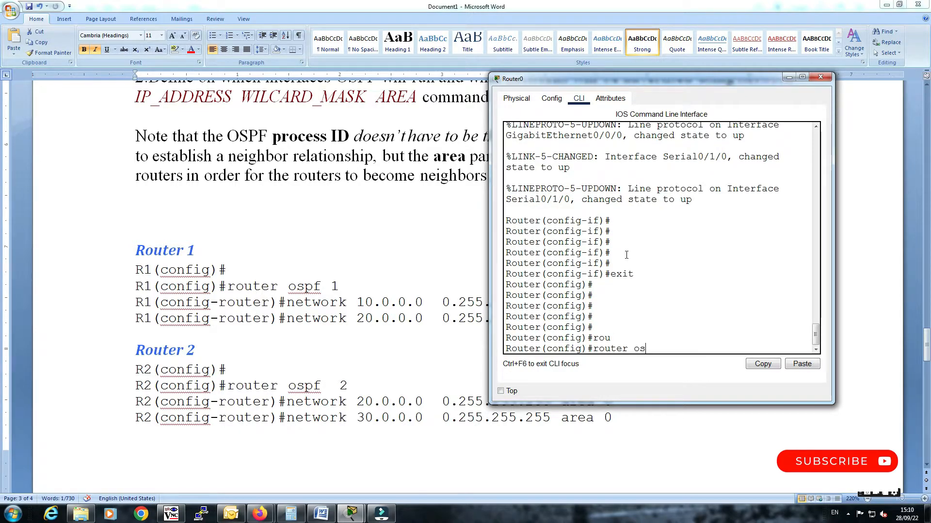
pyautogui.write('o')
pyautogui.press('BackSpace')
pyautogui.write('p')
pyautogui.press('Tab')
pyautogui.write('1')
pyautogui.press('Return')
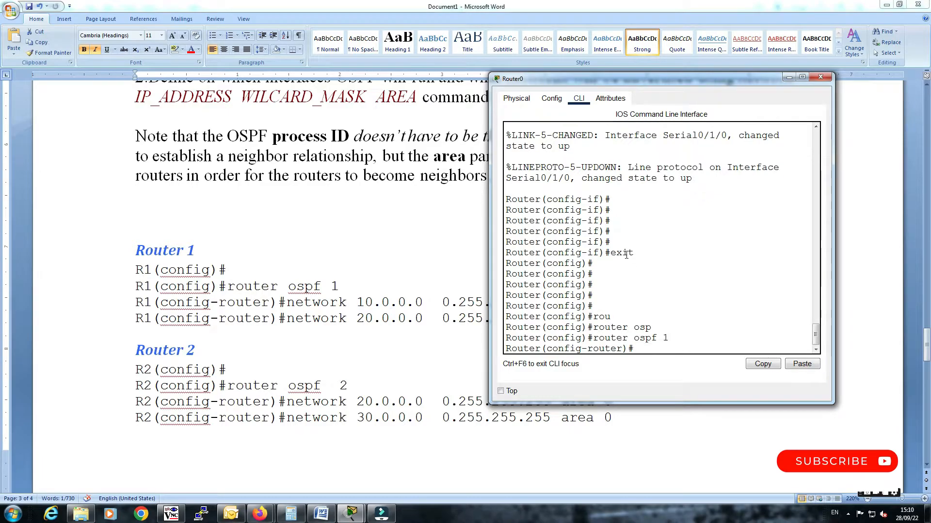
pyautogui.press('Return')
pyautogui.press('Return')
pyautogui.press('Return')
# Advertise network 10.0.0.0 with wildcard mask 0.255.255.255 in area 0 on Router0, checking the area number against the notes
pyautogui.write('net')
pyautogui.press('Tab')
pyautogui.write('10.0.0.0 ')
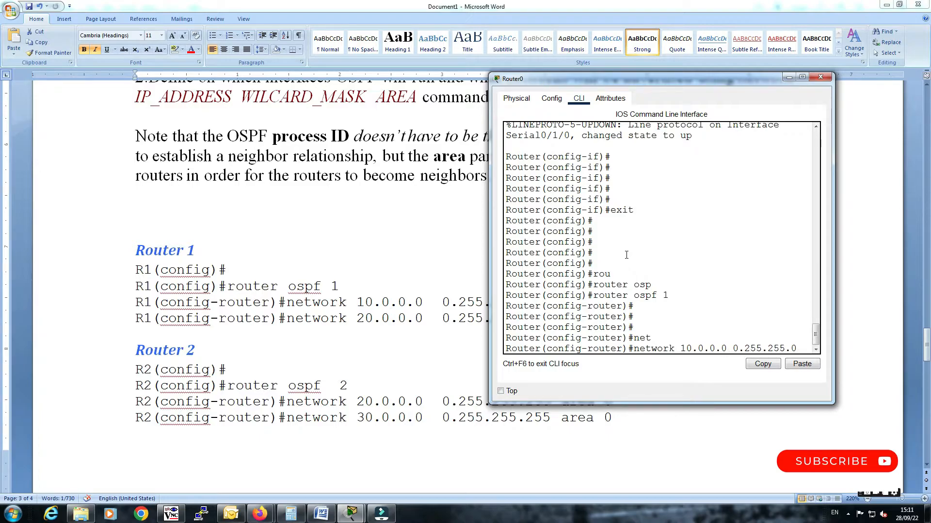
pyautogui.write('0.255.255.0')
pyautogui.press('BackSpace')
pyautogui.write('=')
pyautogui.write(' area 1')
pyautogui.hotkey('alt', 'Tab')
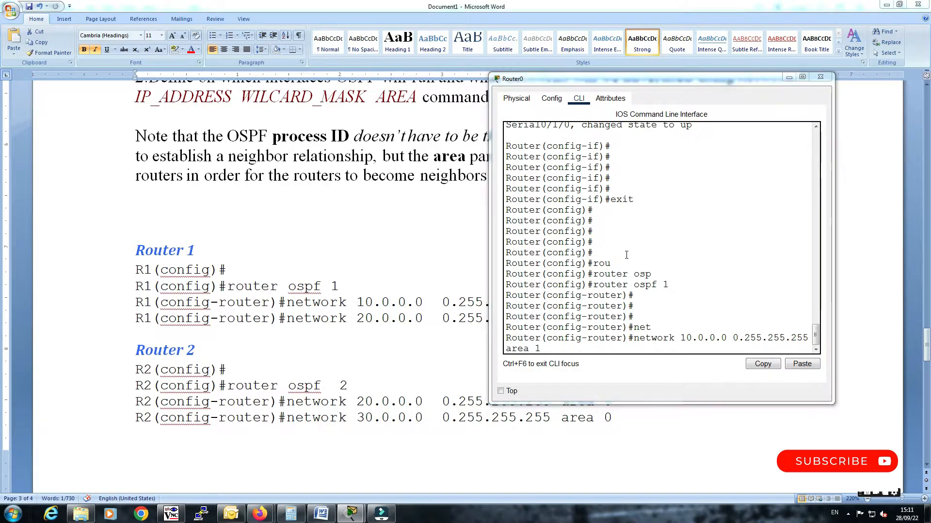
pyautogui.moveTo(570, 302); pyautogui.dragTo(626, 308)
pyautogui.write('a')
pyautogui.hotkey('alt', 'Tab')
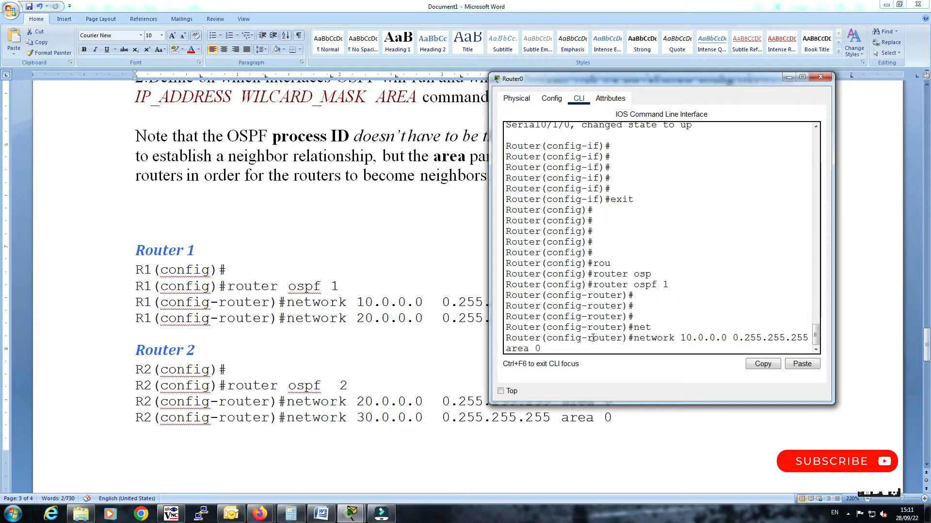
pyautogui.write('0')
pyautogui.press('Return')
# Advertise network 20.0.0.0 with wildcard mask 0.255.255.255 in area 0 on Router0, and close the router's window
pyautogui.write('ne')
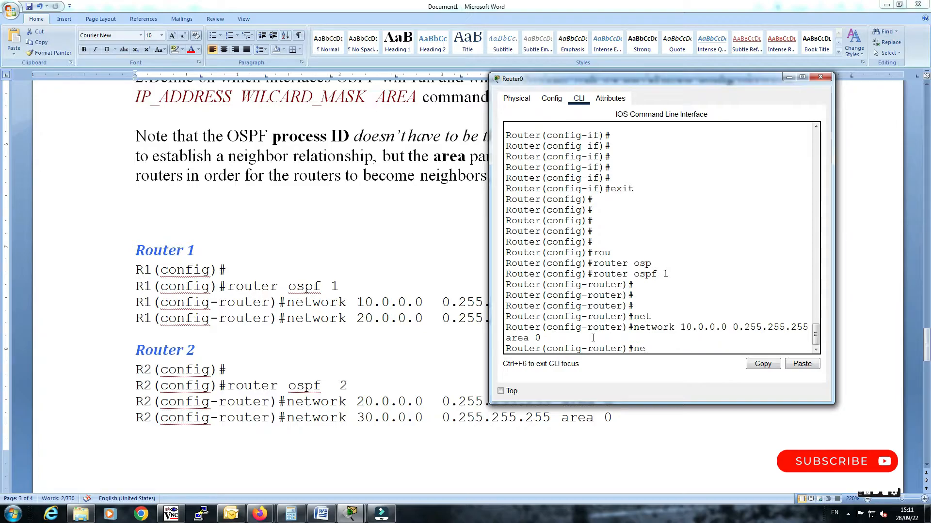
pyautogui.write('two')
pyautogui.press('Tab')
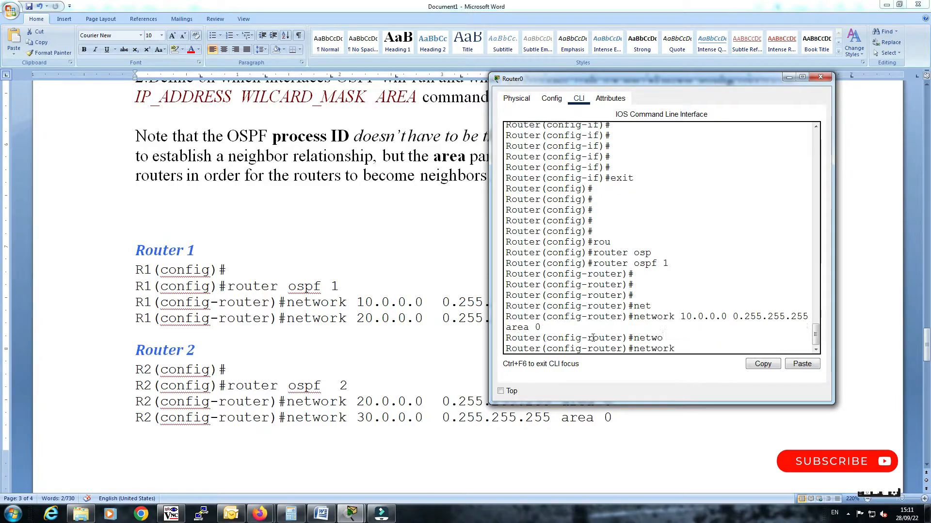
pyautogui.write('20.0.0.2 0')
pyautogui.press('BackSpace')
pyautogui.write('0.255.255.255')
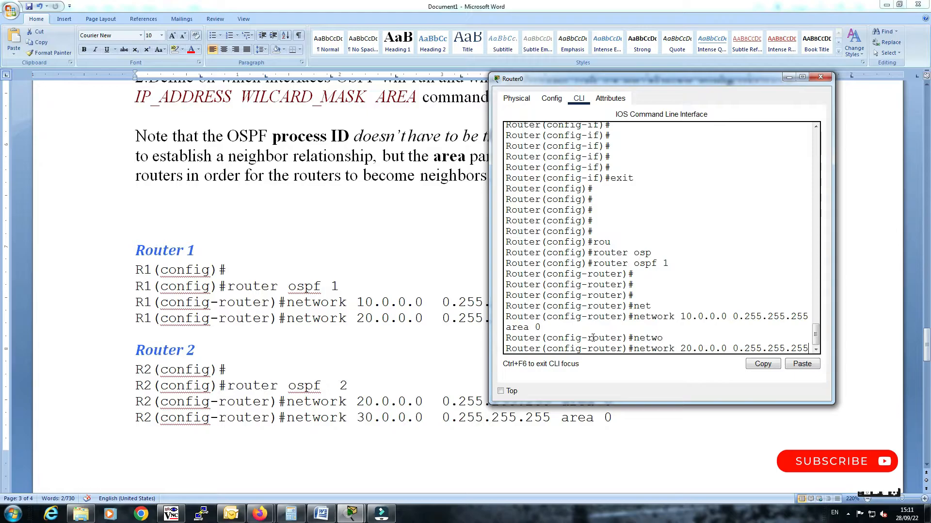
pyautogui.write(' area 0')
pyautogui.press('Return')
pyautogui.press('Return')
pyautogui.press('Return')
pyautogui.press('Return')
pyautogui.press('Return')
pyautogui.press('Return')
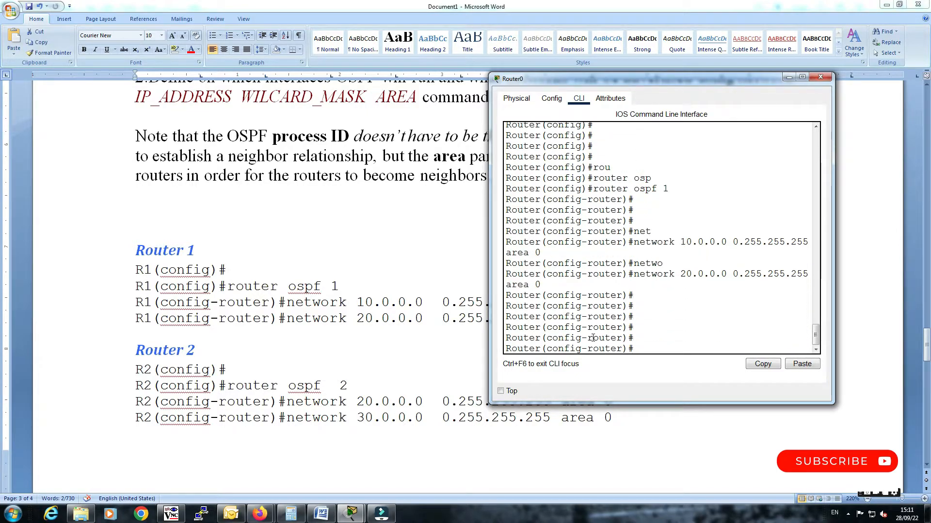
pyautogui.click(817, 78)
# Review the Router 1 commands in the notes, and open Router1's command line in Packet Tracer over the notes
pyautogui.moveTo(144, 250); pyautogui.dragTo(168, 252)
pyautogui.moveTo(439, 307); pyautogui.dragTo(491, 318)
pyautogui.click(503, 351)
pyautogui.click(355, 510)
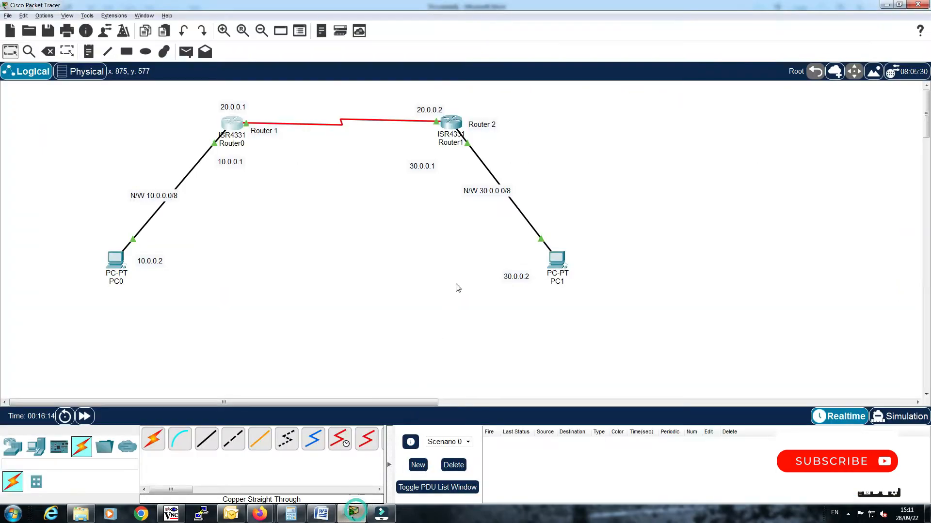
pyautogui.click(451, 123)
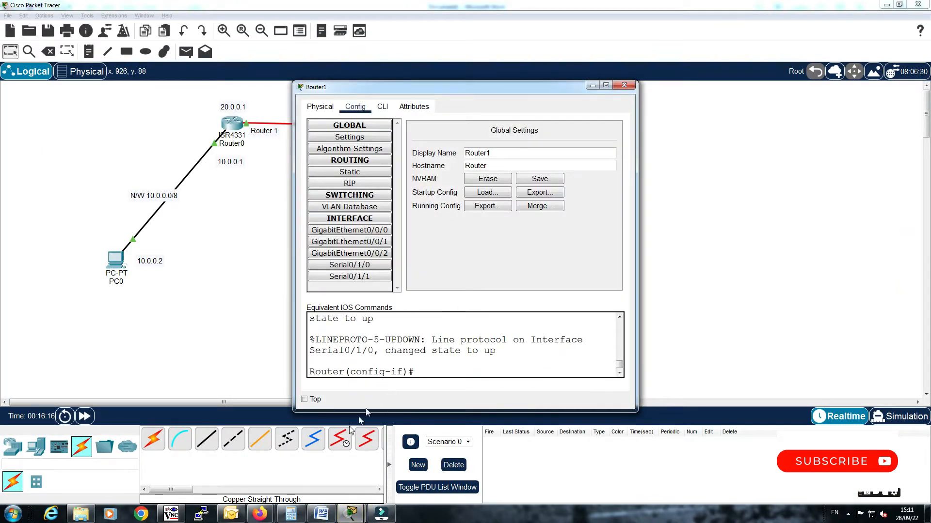
pyautogui.click(321, 513)
pyautogui.moveTo(351, 514)
pyautogui.click(407, 465)
pyautogui.click(383, 107)
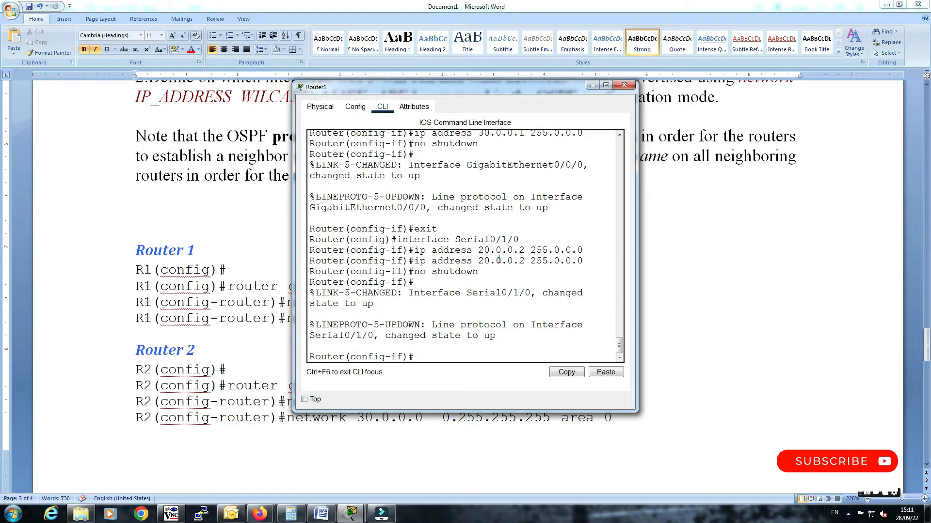
# Leave interface configuration mode on Router1 with exit to return to global configuration mode
pyautogui.press('Return')
pyautogui.press('Return')
pyautogui.press('Return')
pyautogui.press('Return')
pyautogui.press('Return')
pyautogui.write('exit')
pyautogui.press('Return')
pyautogui.press('Return')
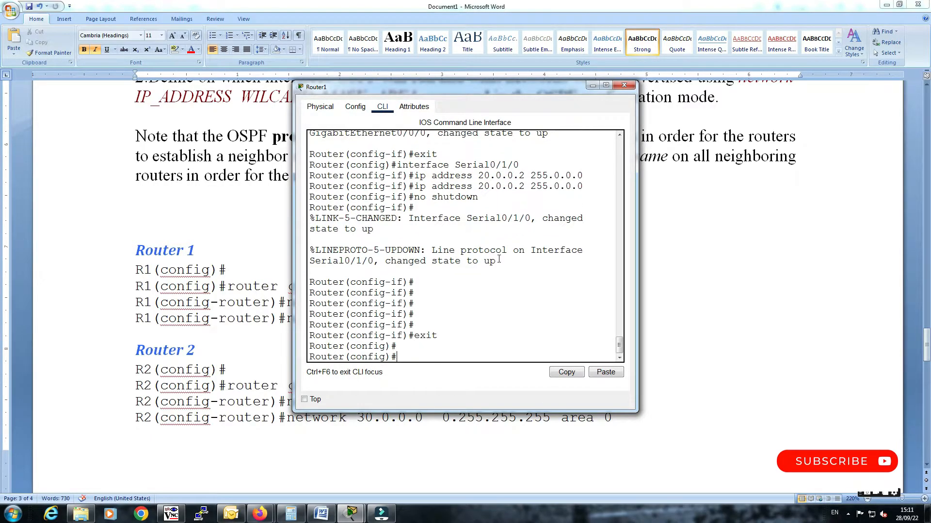
pyautogui.press('Return')
pyautogui.press('Return')
pyautogui.press('Return')
pyautogui.press('Return')
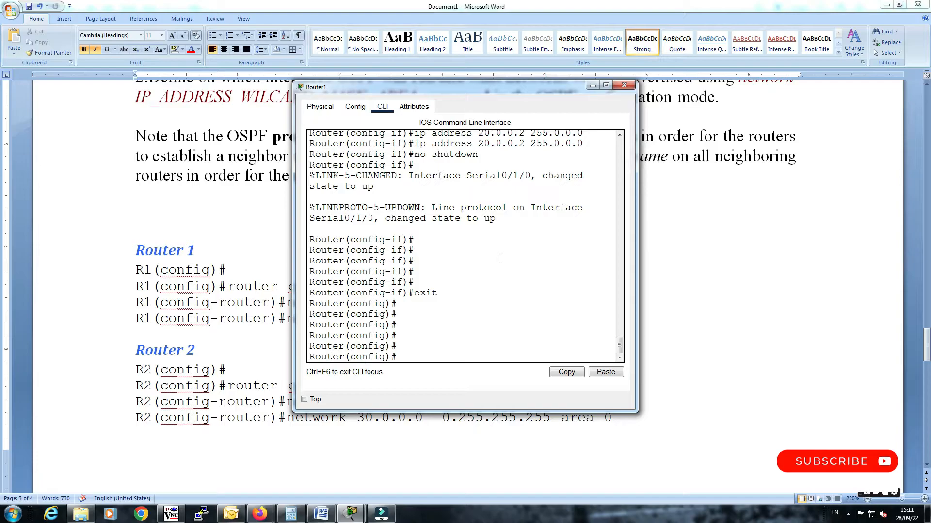
# Enable OSPF with process ID 2 on Router1, moving its window aside so the Router 2 commands in the notes stay readable
pyautogui.moveTo(489, 91); pyautogui.dragTo(664, 131)
pyautogui.click(677, 254)
pyautogui.write('rout')
pyautogui.press('Tab')
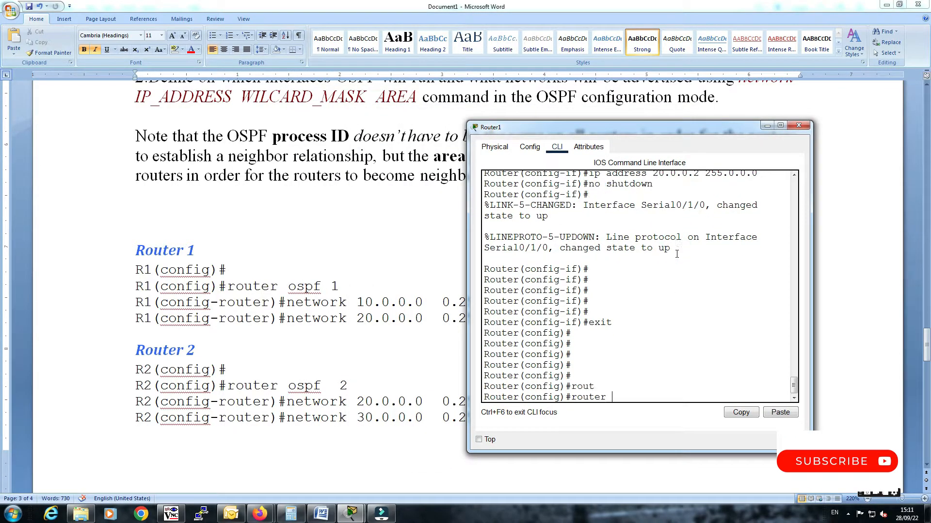
pyautogui.write('os')
pyautogui.press('Tab')
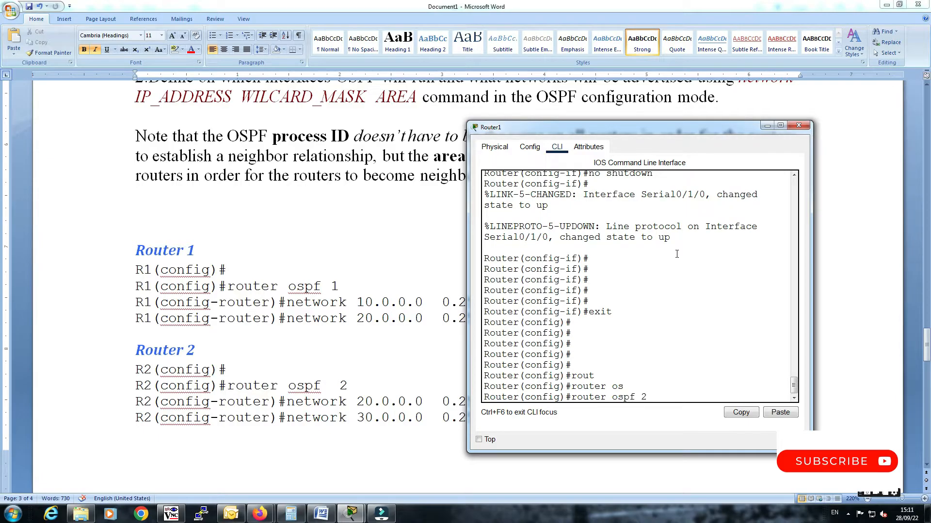
pyautogui.write('2')
pyautogui.press('Return')
pyautogui.press('Return')
pyautogui.press('Return')
pyautogui.press('Return')
pyautogui.press('Return')
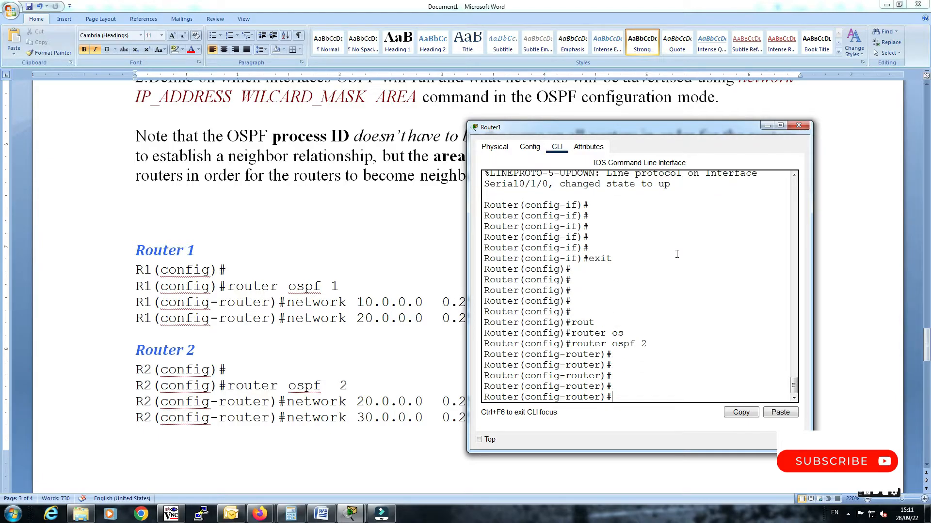
# Advertise network 20.0.0.0 with wildcard mask 0.255.255.255 in area 0 on Router1, checking the area number against the notes
pyautogui.write('net')
pyautogui.press('Tab')
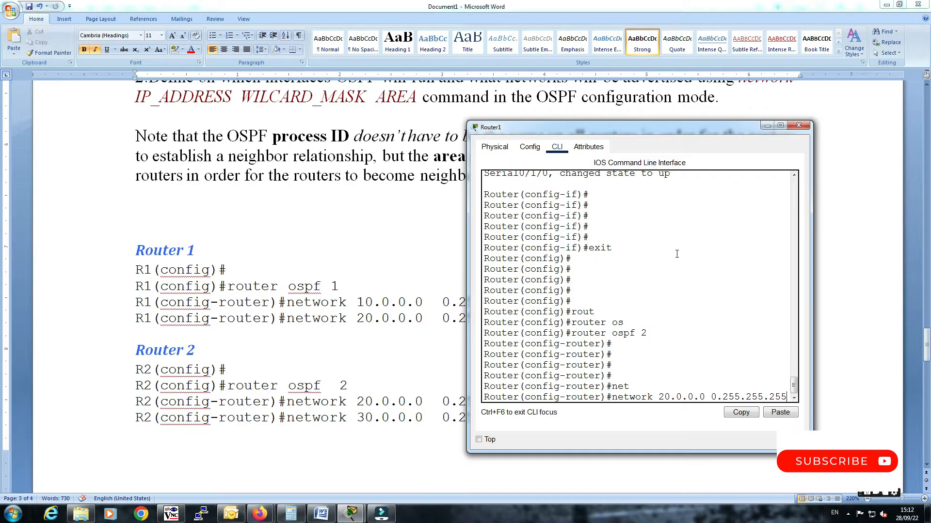
pyautogui.write('area')
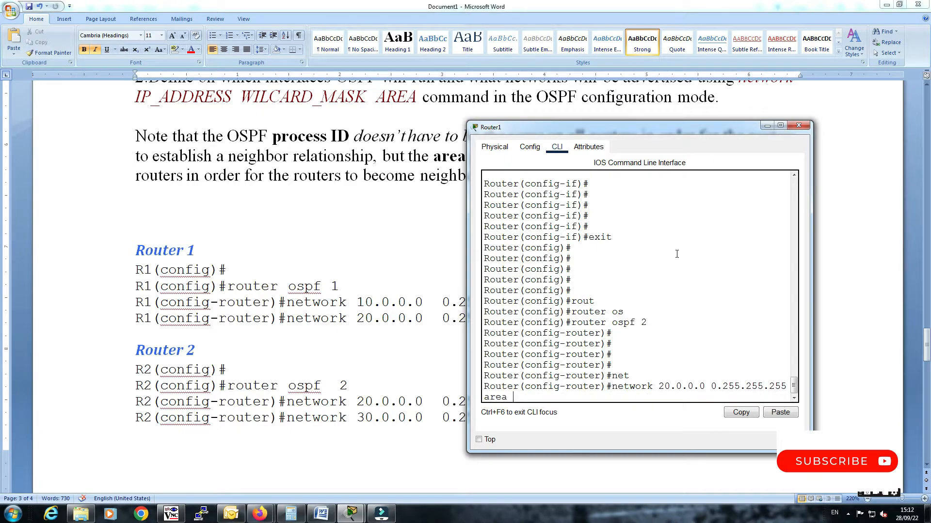
pyautogui.press('Tab')
pyautogui.hotkey('alt', 'Tab')
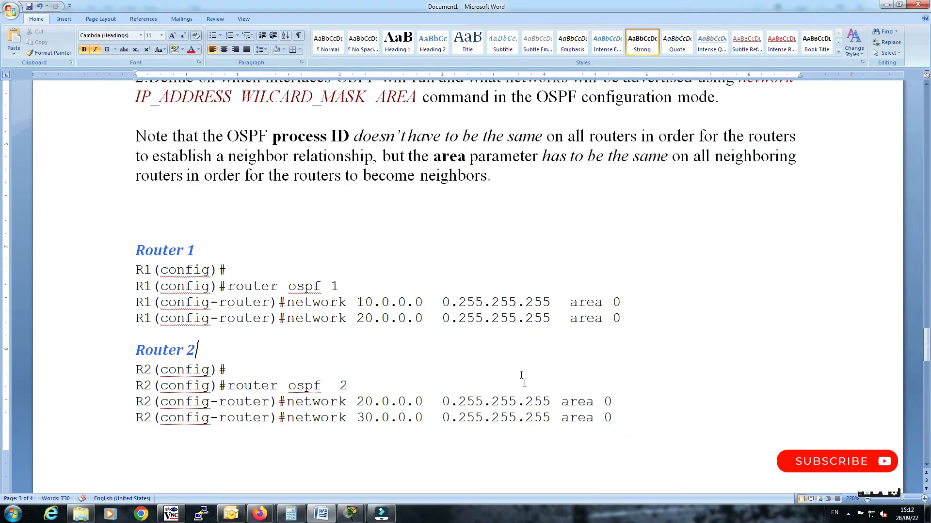
pyautogui.click(604, 406)
pyautogui.hotkey('alt', 'Tab')
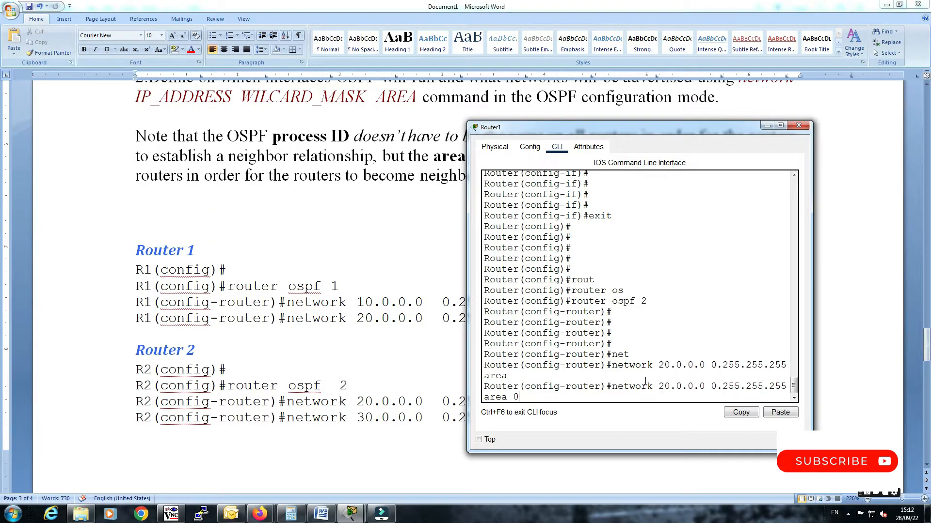
pyautogui.moveTo(659, 127); pyautogui.dragTo(686, 135)
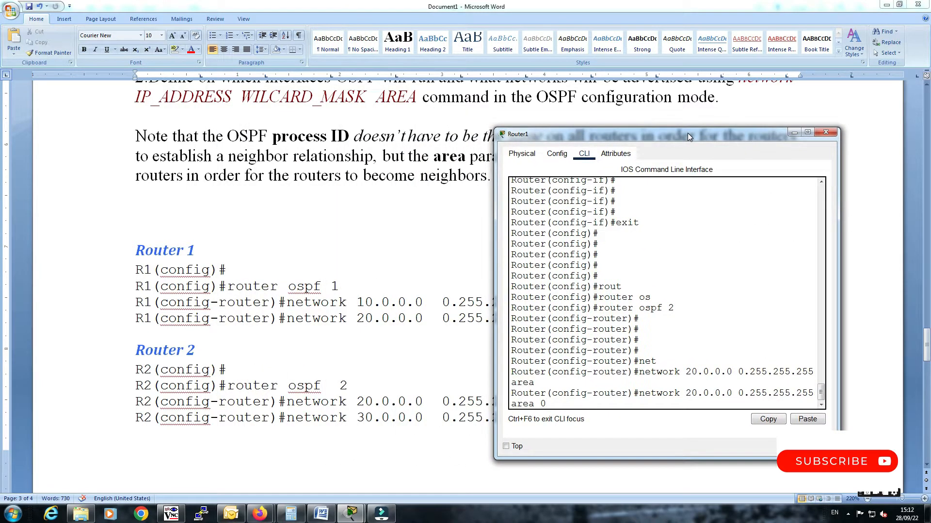
pyautogui.press('Return')
pyautogui.press('Return')
pyautogui.press('Return')
pyautogui.press('Return')
pyautogui.press('Return')
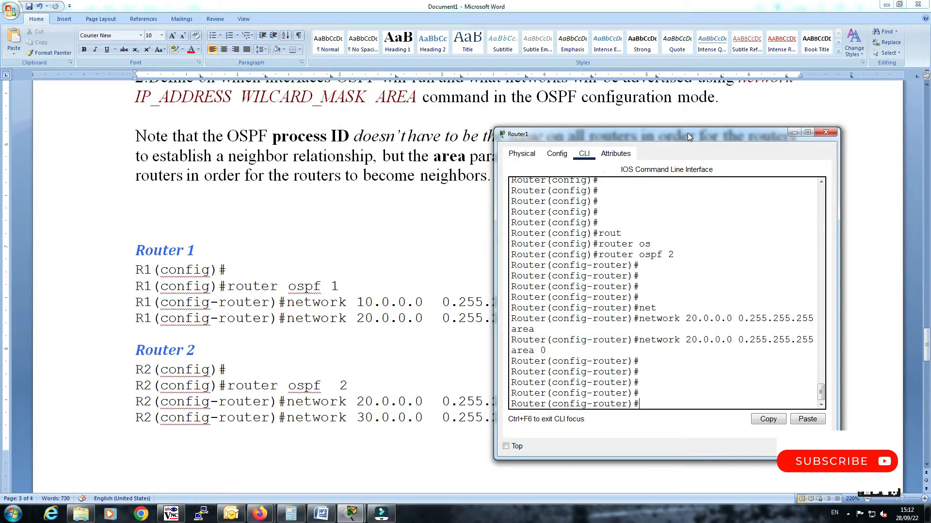
pyautogui.write('net')
pyautogui.press('Tab')
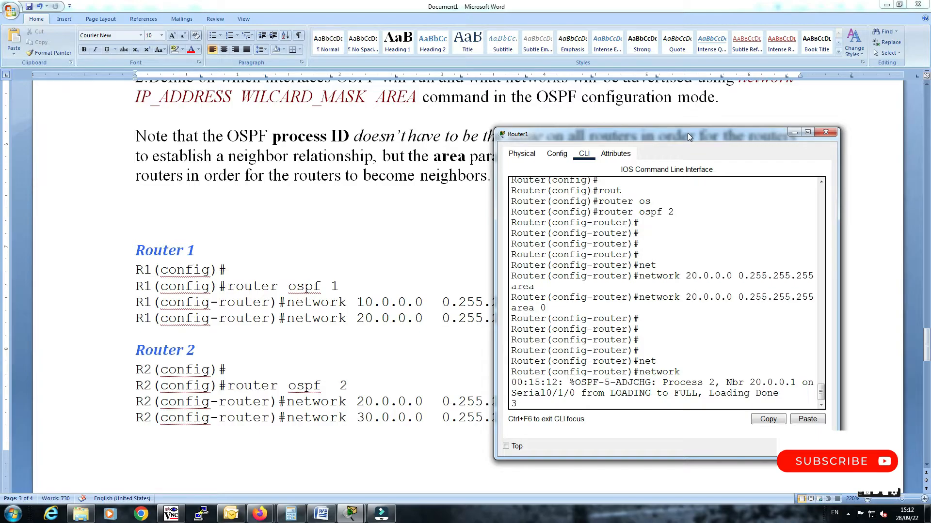
pyautogui.press('Return')
pyautogui.press('Return')
pyautogui.press('Return')
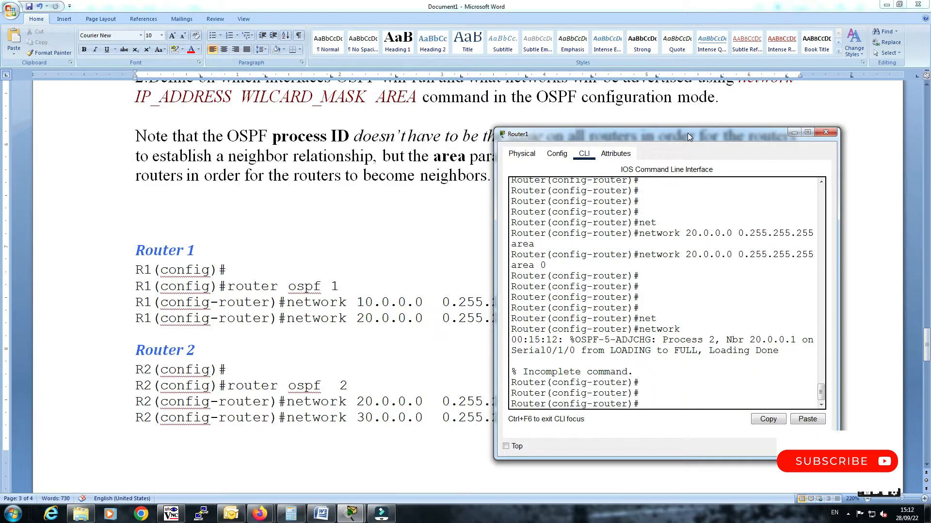
# Advertise network 30.0.0.0 with wildcard mask 0.255.255.255 in area 0 on Router1
pyautogui.write('net')
pyautogui.press('Tab')
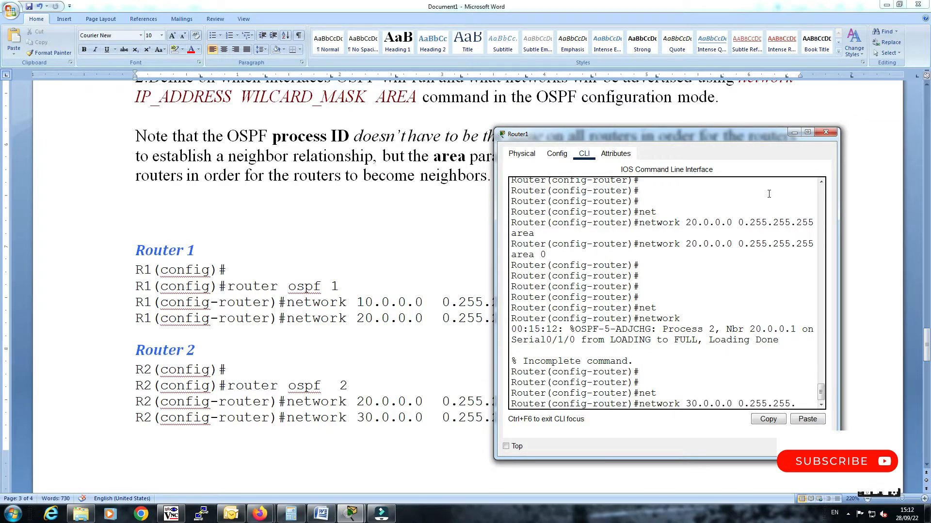
pyautogui.write('30.0.0.0 0.255.255.255 are')
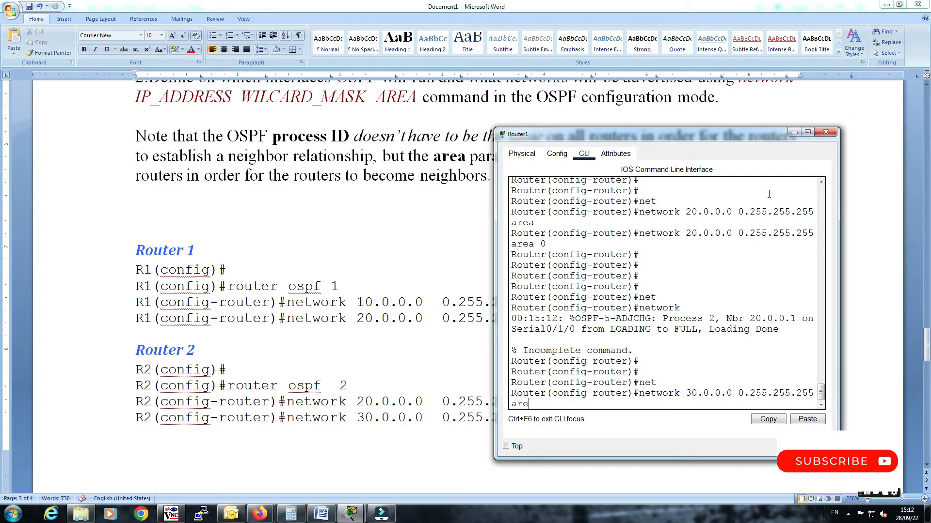
pyautogui.write('a 0')
pyautogui.press('Return')
pyautogui.press('Return')
pyautogui.press('Return')
pyautogui.press('Return')
pyautogui.press('Return')
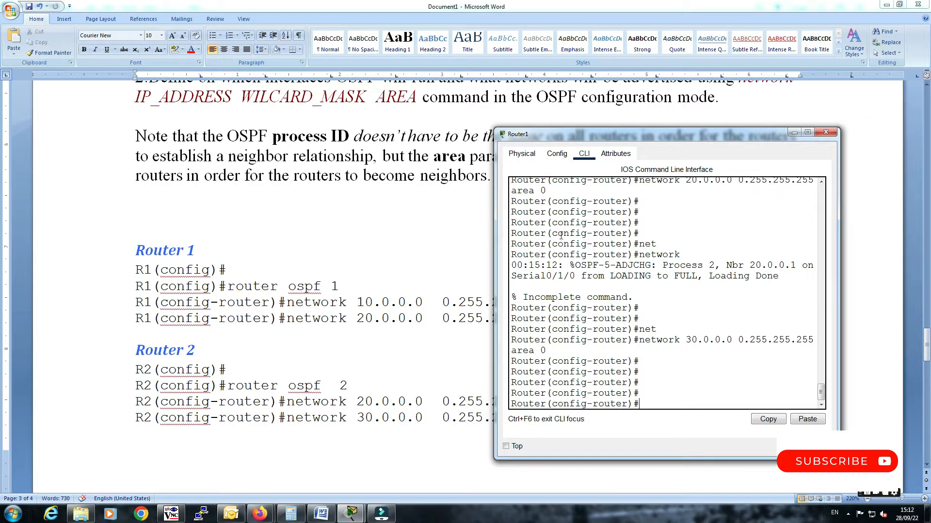
# Switch to the Word notes and review the paragraph on enabling OSPF and advertising directly connected networks
pyautogui.click(448, 288)
pyautogui.scroll(-8, 447, 291)
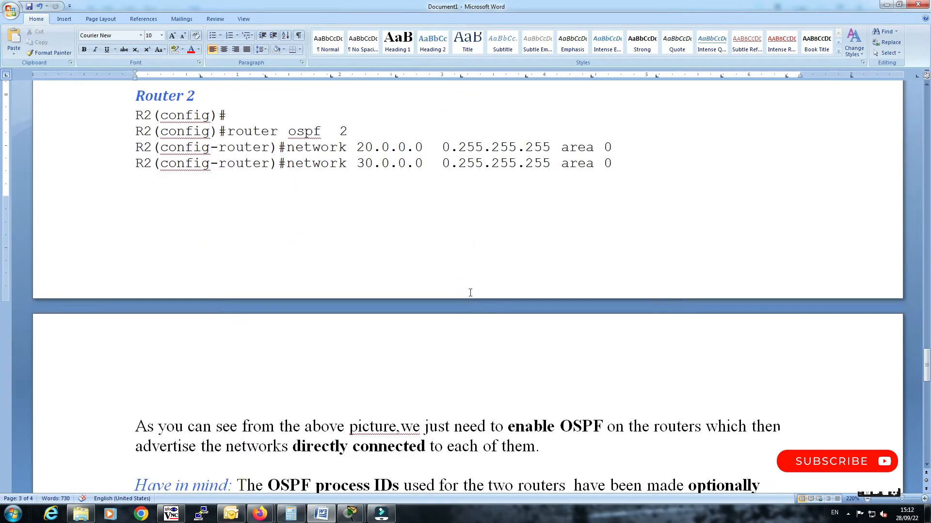
pyautogui.scroll(-1, 449, 298)
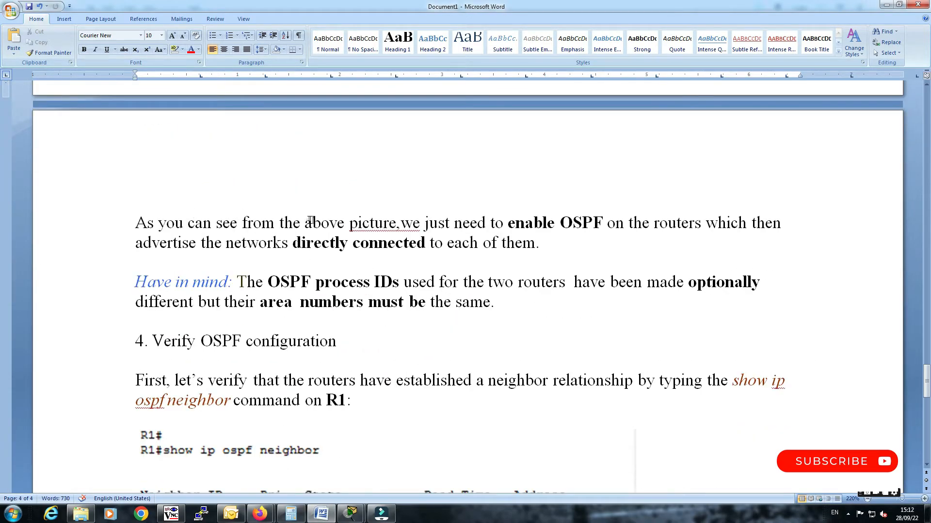
pyautogui.moveTo(308, 222); pyautogui.dragTo(395, 222)
pyautogui.click(438, 224)
pyautogui.moveTo(508, 223); pyautogui.dragTo(602, 226)
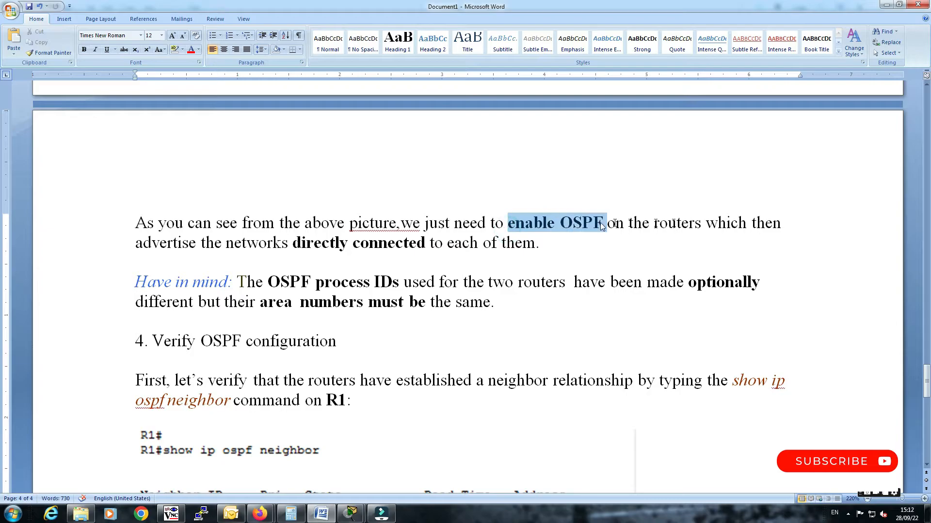
pyautogui.click(718, 224)
pyautogui.moveTo(241, 243); pyautogui.dragTo(429, 244)
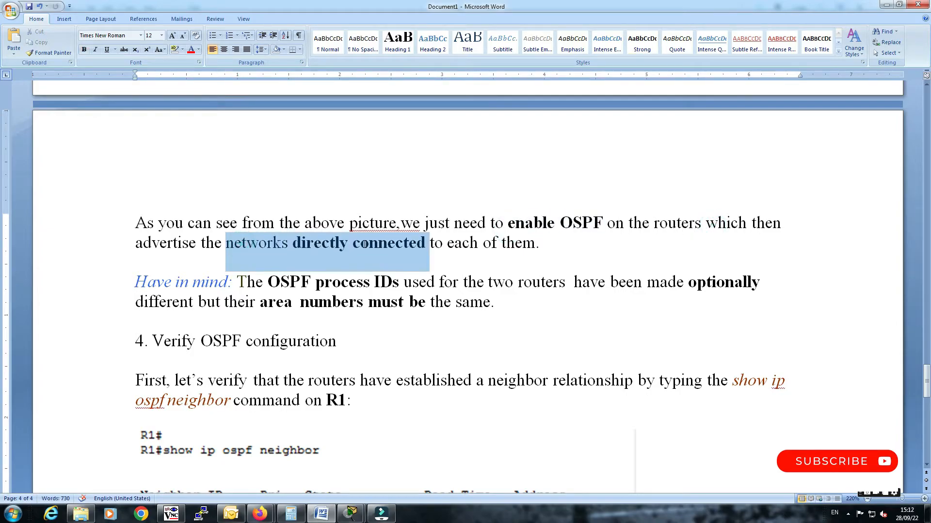
pyautogui.click(438, 243)
# Read the notes on OSPF process IDs and matching area numbers, and the neighbor check under Verify OSPF configuration
pyautogui.scroll(-2, 294, 267)
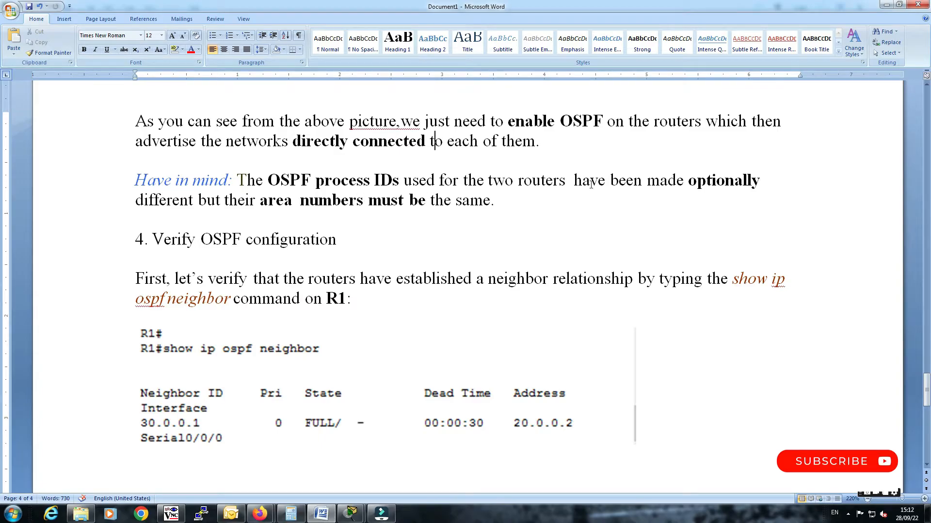
pyautogui.click(701, 181)
pyautogui.moveTo(197, 199); pyautogui.dragTo(299, 199)
pyautogui.moveTo(356, 199); pyautogui.dragTo(429, 199)
pyautogui.click(452, 201)
pyautogui.scroll(-1, 2, 262)
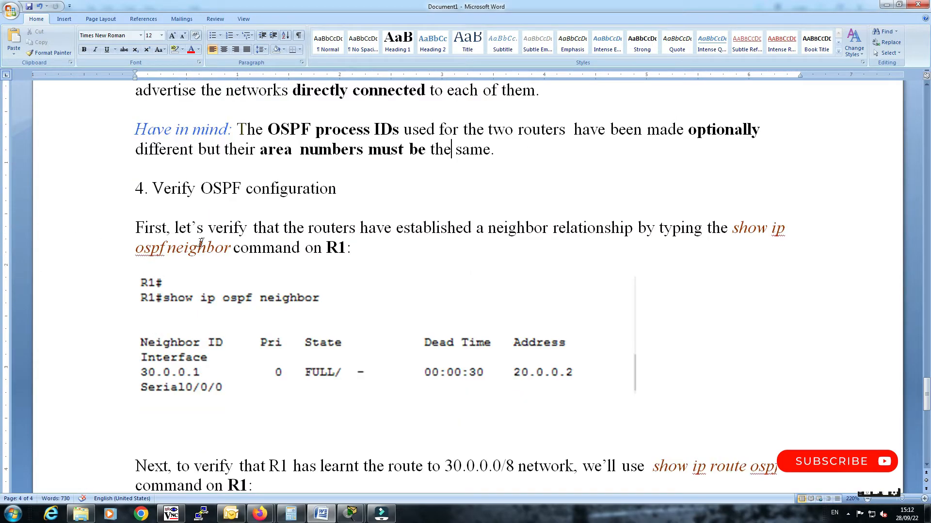
pyautogui.scroll(-1, 282, 186)
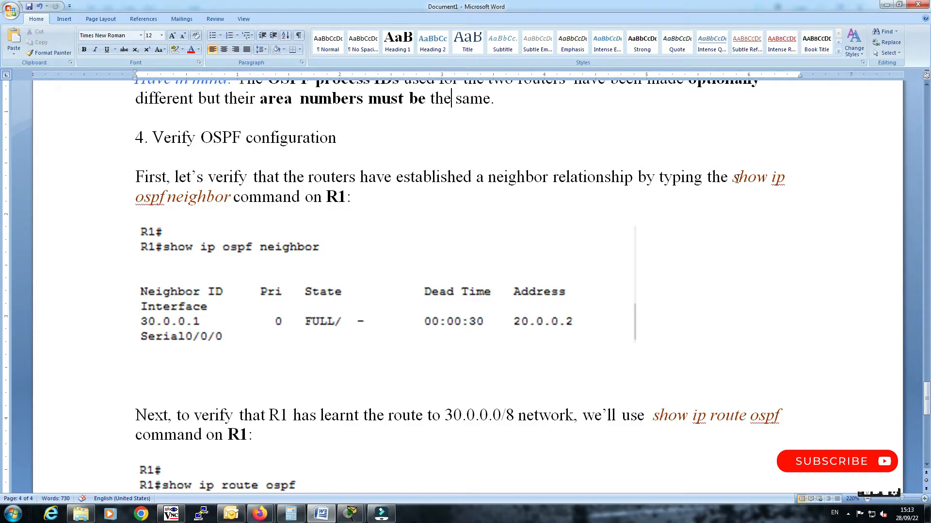
pyautogui.moveTo(232, 197); pyautogui.dragTo(347, 199)
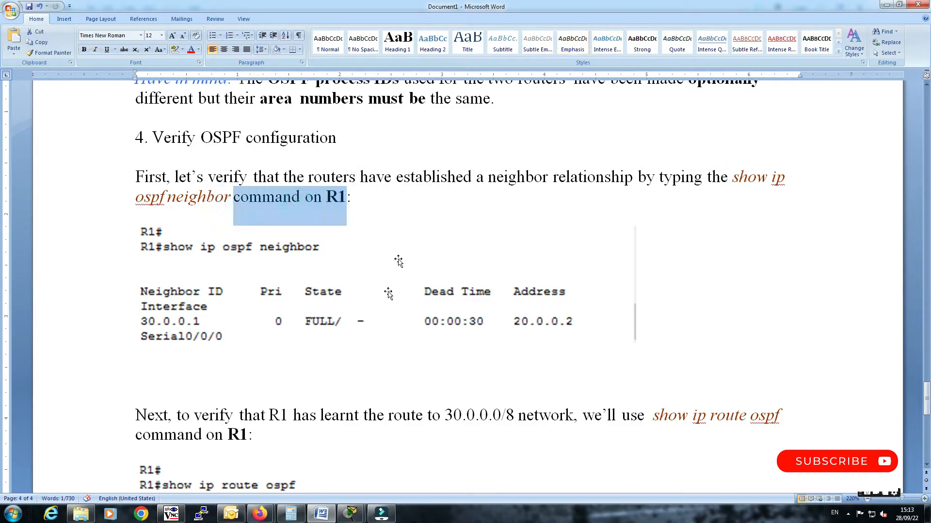
# Close Router1's window in Packet Tracer, and open Router0's command line beside the verification notes
pyautogui.click(350, 513)
pyautogui.click(395, 470)
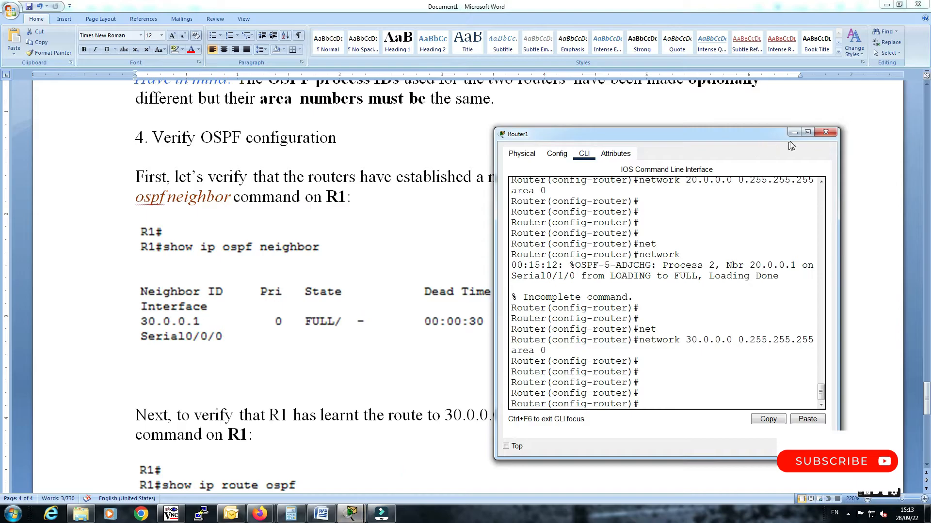
pyautogui.click(817, 134)
pyautogui.click(351, 514)
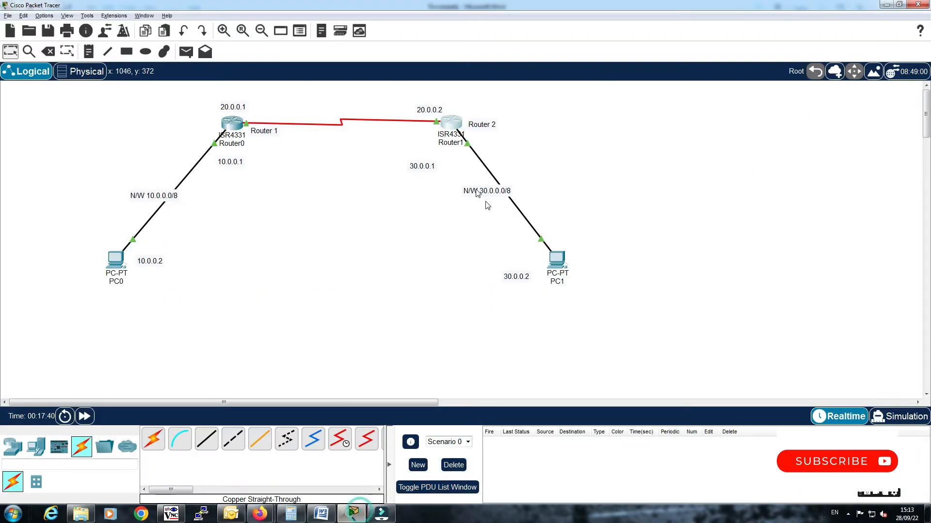
pyautogui.click(242, 122)
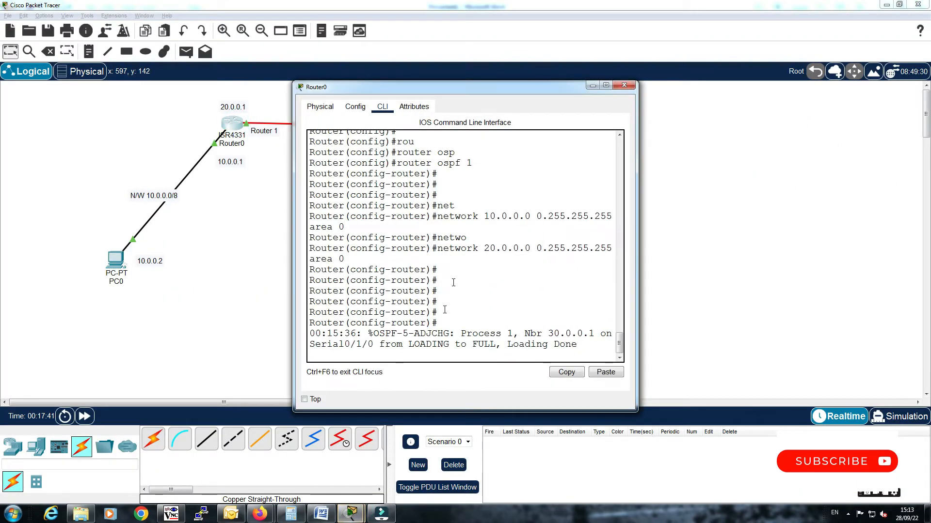
pyautogui.click(322, 514)
pyautogui.click(350, 514)
pyautogui.click(388, 475)
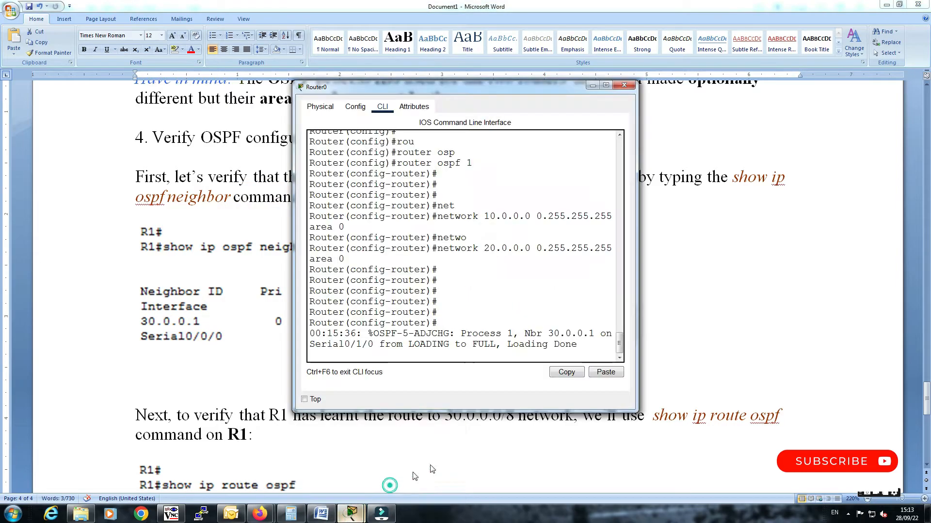
pyautogui.moveTo(451, 94); pyautogui.dragTo(592, 141)
pyautogui.click(643, 224)
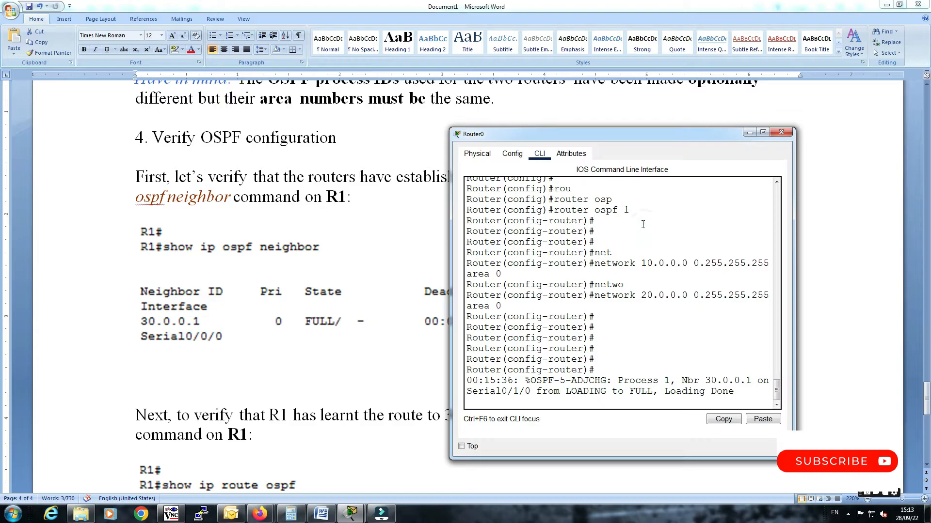
# Leave router configuration and global configuration modes on Router0 with exit to return to privileged EXEC mode
pyautogui.press('Return')
pyautogui.press('Return')
pyautogui.press('Return')
pyautogui.press('Return')
pyautogui.press('Return')
pyautogui.write('exit')
pyautogui.press('Return')
pyautogui.press('Return')
pyautogui.press('Return')
pyautogui.press('Return')
pyautogui.press('Return')
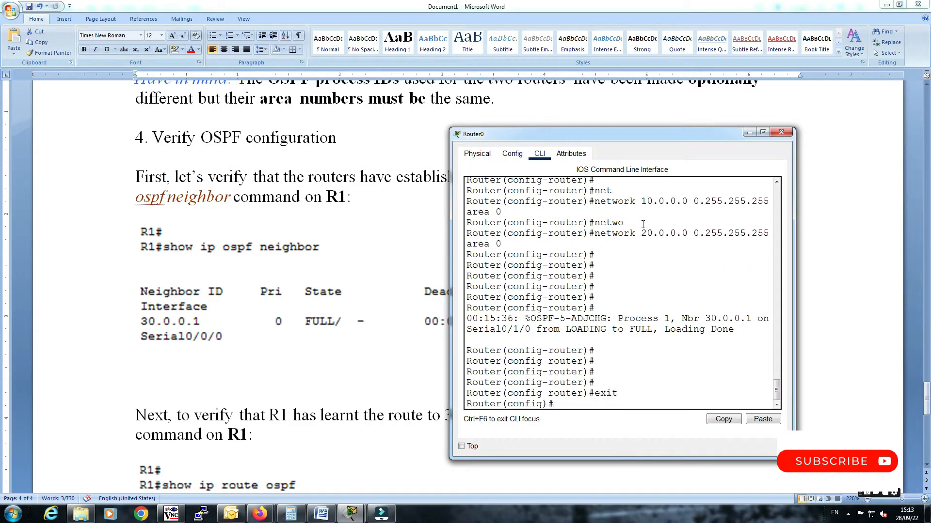
pyautogui.write('ex')
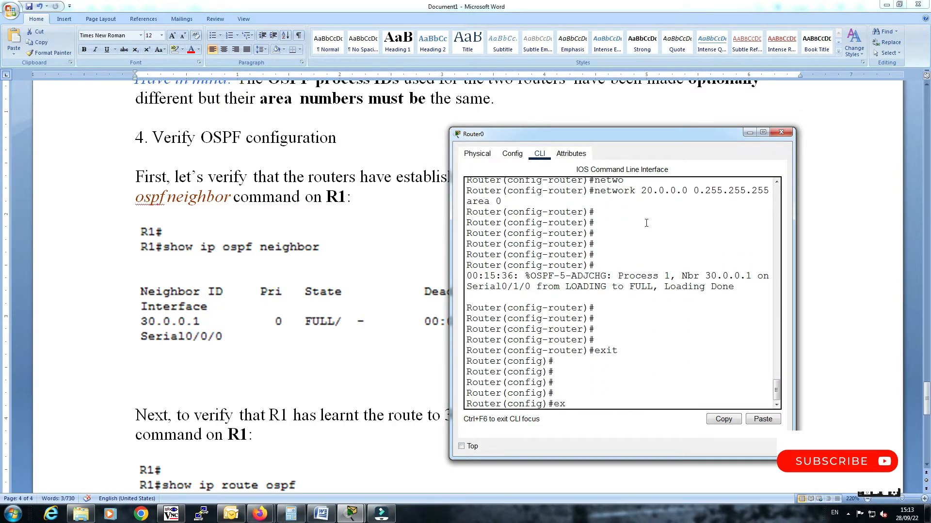
pyautogui.write('it')
pyautogui.press('Return')
pyautogui.press('Return')
pyautogui.press('Return')
pyautogui.press('Return')
pyautogui.press('Return')
# Copy the show ip ospf neighbor command from the Word notes and run it on Router0
pyautogui.click(808, 169)
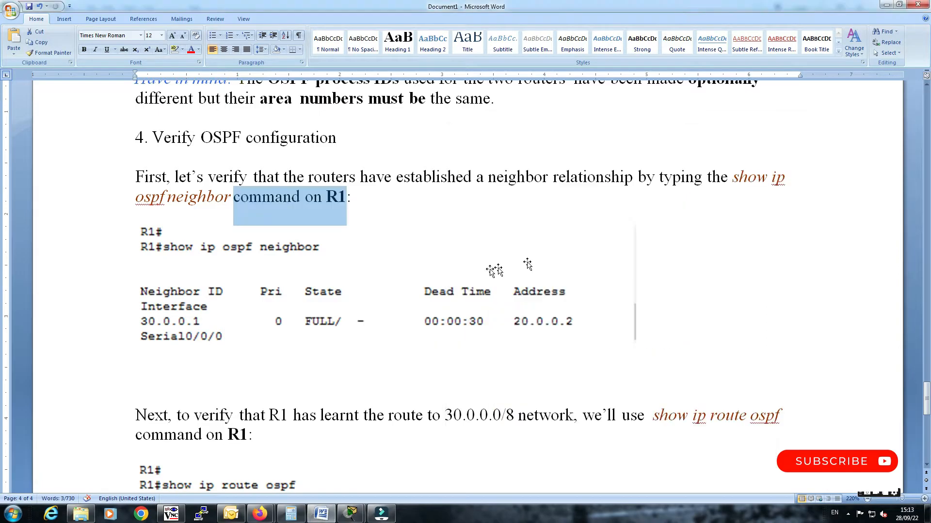
pyautogui.moveTo(743, 176); pyautogui.dragTo(226, 200)
pyautogui.rightClick(226, 200)
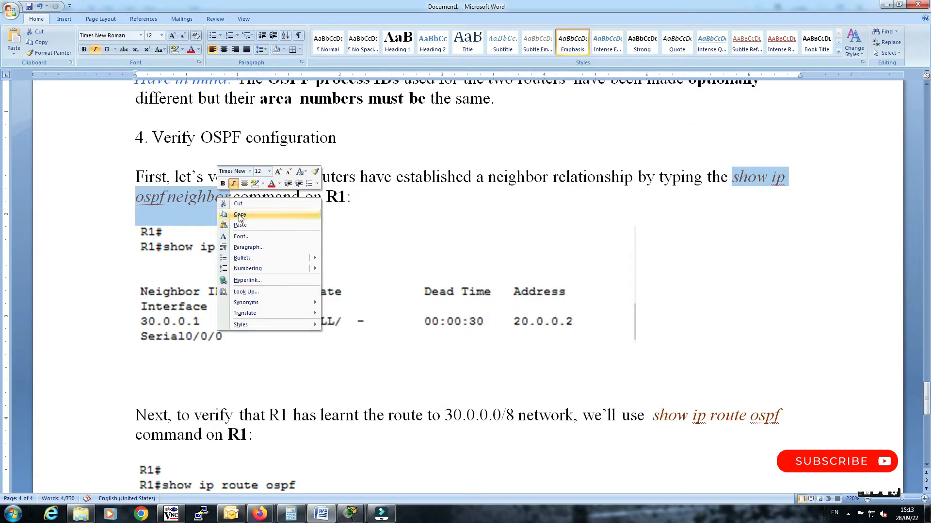
pyautogui.click(237, 212)
pyautogui.hotkey('alt', 'Tab')
pyautogui.rightClick(650, 237)
pyautogui.click(665, 262)
pyautogui.press('Return')
pyautogui.press('Return')
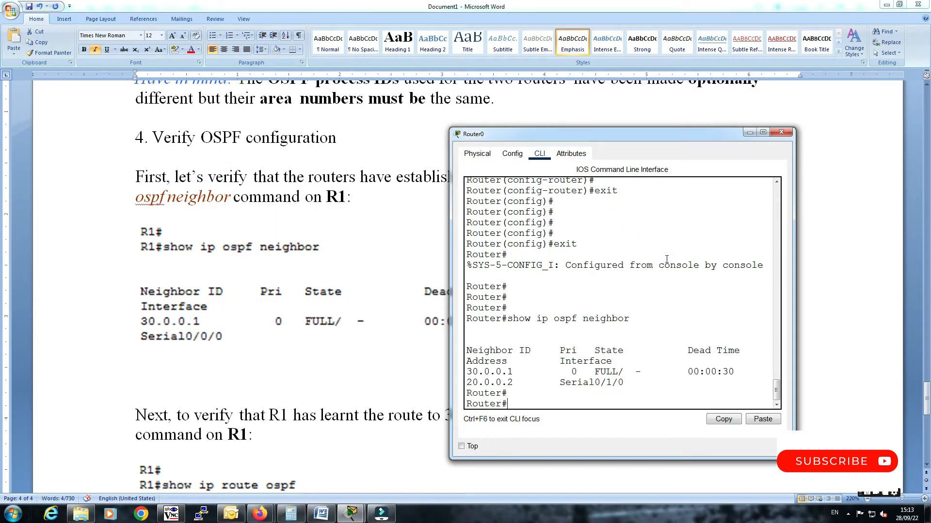
# Examine the neighbor's address and interface in Router0's OSPF neighbor output, and return to the sample output in the notes
pyautogui.moveTo(482, 356); pyautogui.dragTo(612, 354)
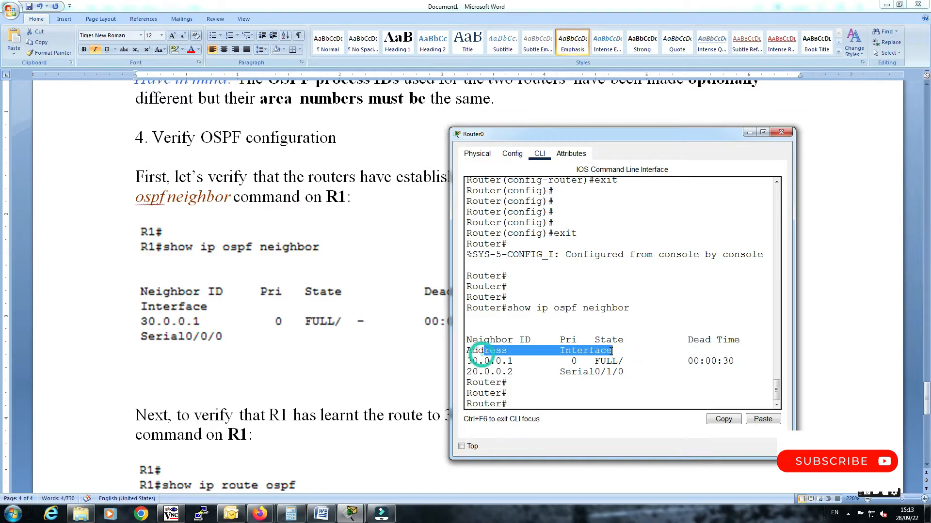
pyautogui.moveTo(483, 362); pyautogui.dragTo(594, 372)
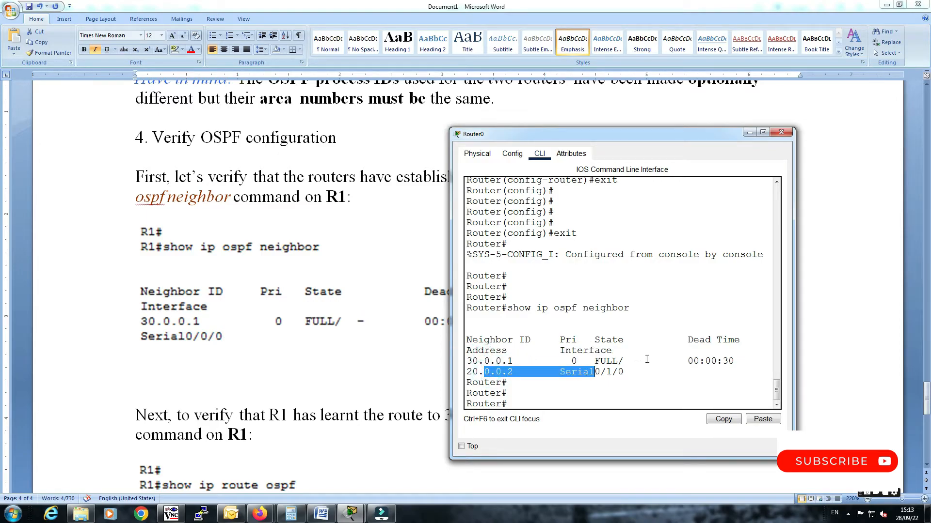
pyautogui.click(355, 176)
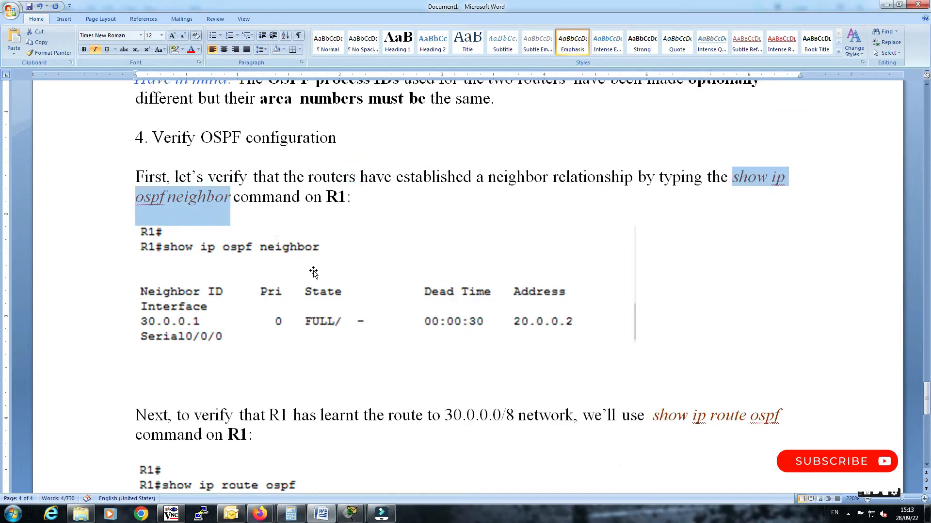
# Copy the show ip route ospf command from the route verification paragraph in the Word notes
pyautogui.click(689, 261)
pyautogui.scroll(-3, 527, 292)
pyautogui.scroll(-2, 528, 292)
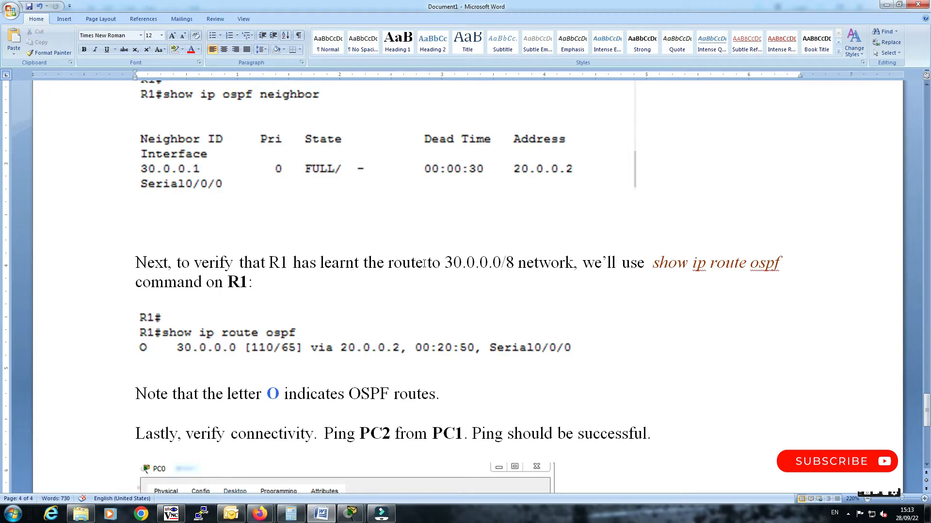
pyautogui.moveTo(445, 262); pyautogui.dragTo(506, 262)
pyautogui.moveTo(654, 263); pyautogui.dragTo(774, 266)
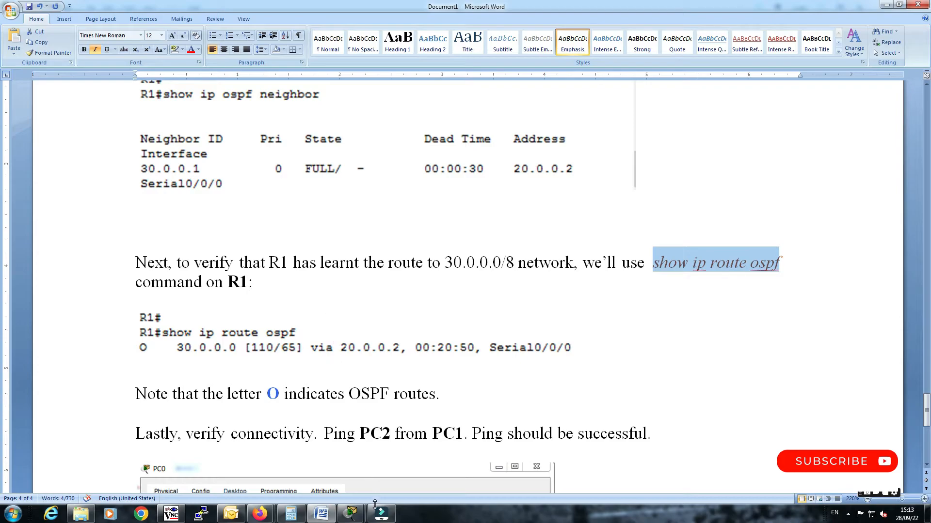
# Switch to Router0's command line in Packet Tracer, run show ip route ospf, and check the learned route's next hop
pyautogui.click(351, 512)
pyautogui.click(380, 467)
pyautogui.rightClick(588, 246)
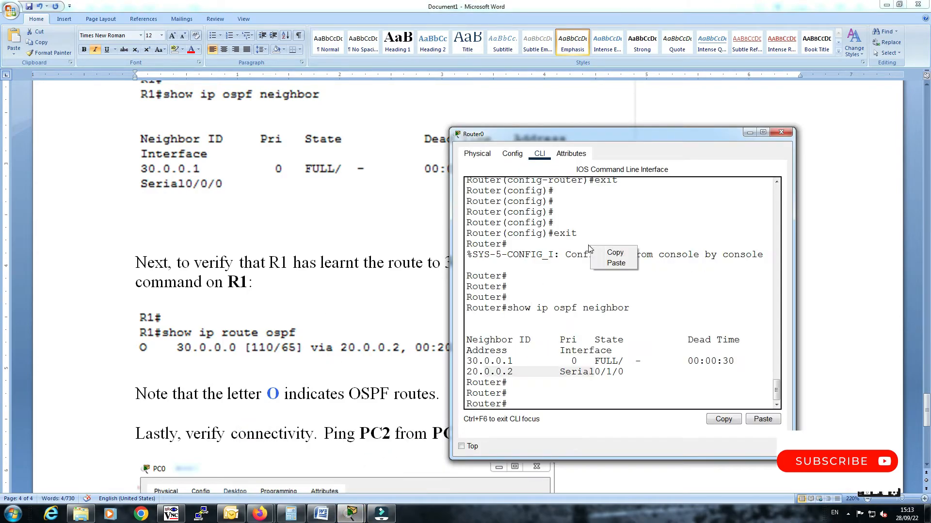
pyautogui.click(612, 368)
pyautogui.press('Return')
pyautogui.press('Return')
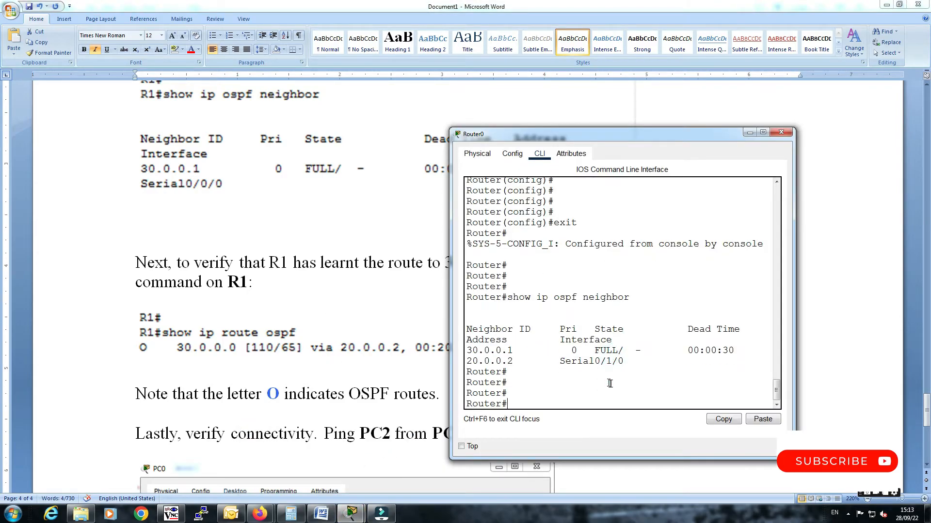
pyautogui.rightClick(600, 298)
pyautogui.click(625, 314)
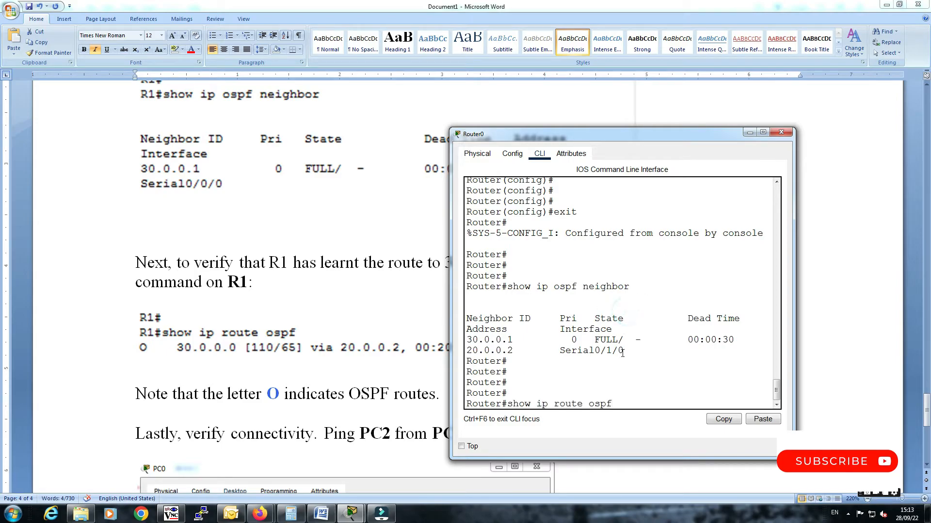
pyautogui.press('Return')
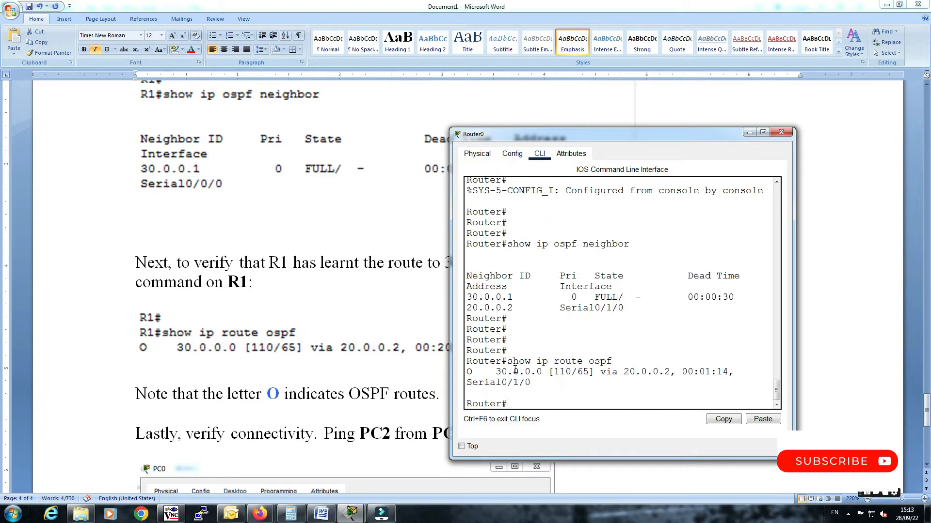
pyautogui.moveTo(501, 371); pyautogui.dragTo(673, 376)
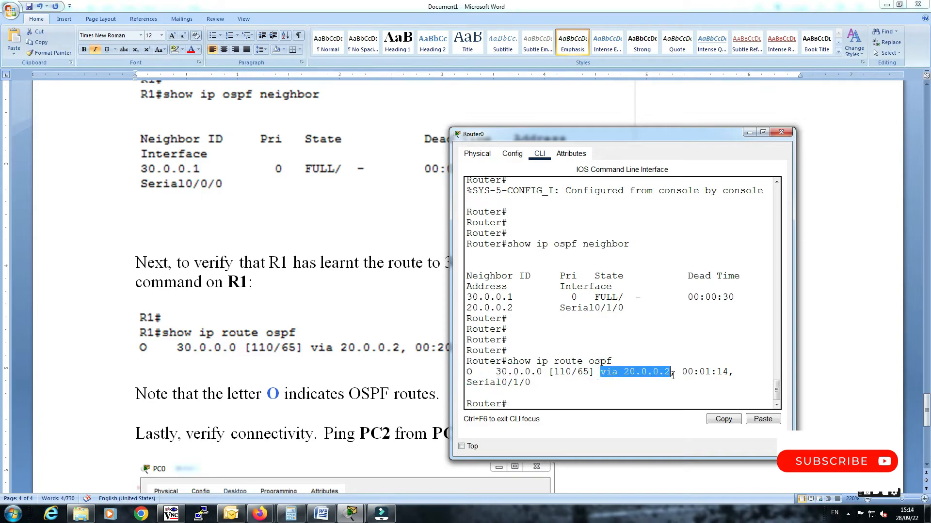
# Review the final connectivity check in the Word notes, including which PCs to ping and the sample ping output
pyautogui.click(285, 390)
pyautogui.scroll(-2, 289, 339)
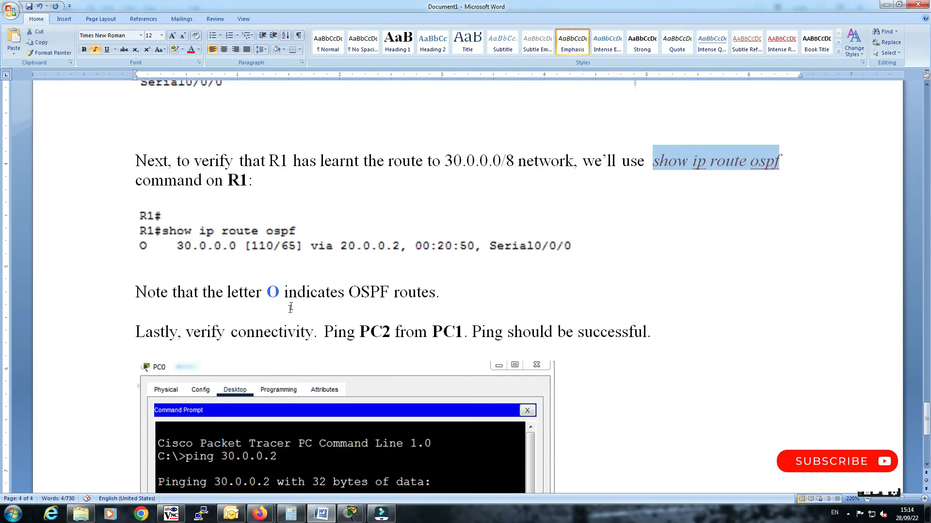
pyautogui.moveTo(186, 327); pyautogui.dragTo(314, 334)
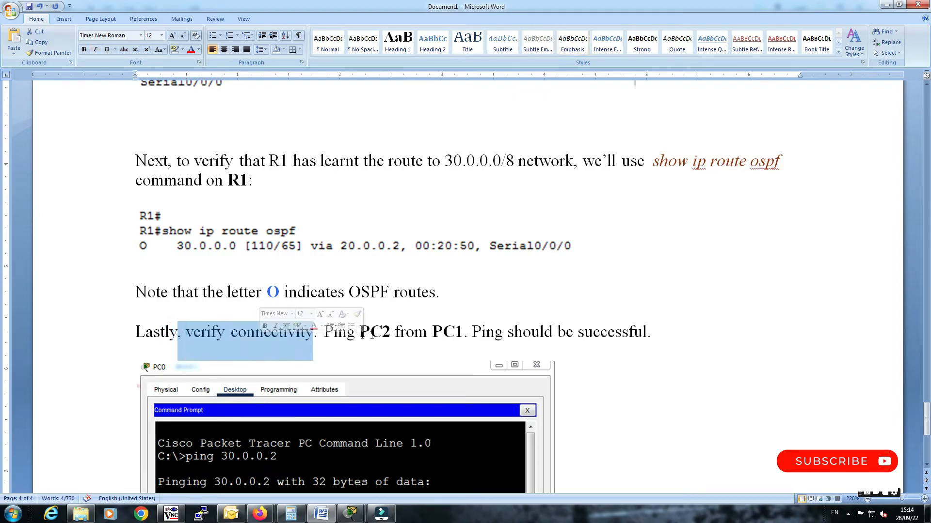
pyautogui.moveTo(380, 333); pyautogui.dragTo(391, 334)
pyautogui.moveTo(455, 334); pyautogui.dragTo(463, 334)
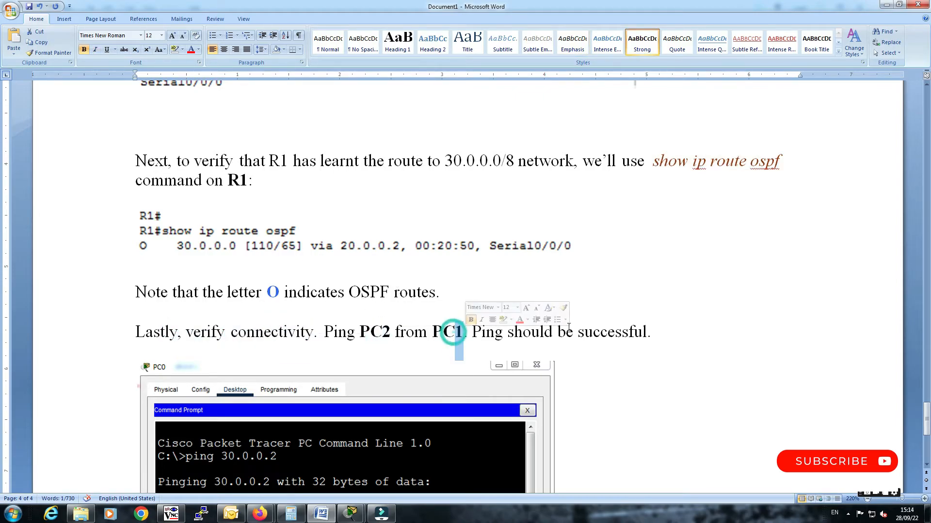
pyautogui.scroll(-3, 568, 319)
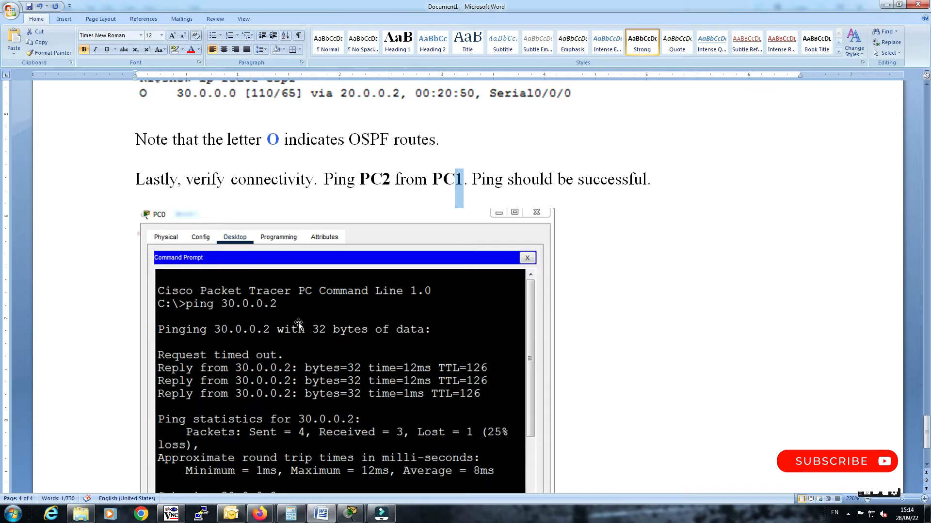
pyautogui.scroll(-1, 297, 322)
# Close Router0's window in Packet Tracer and open the Command Prompt on PC0
pyautogui.moveTo(357, 518)
pyautogui.click(365, 469)
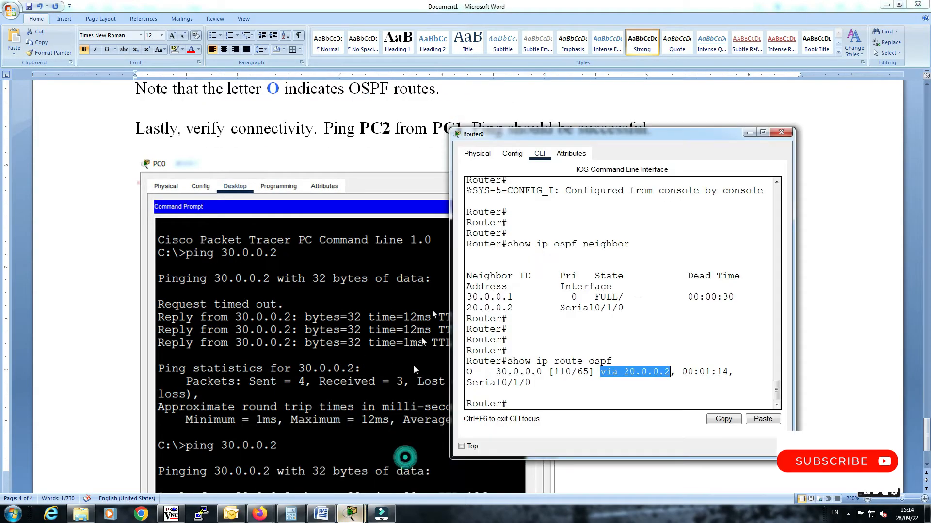
pyautogui.click(779, 134)
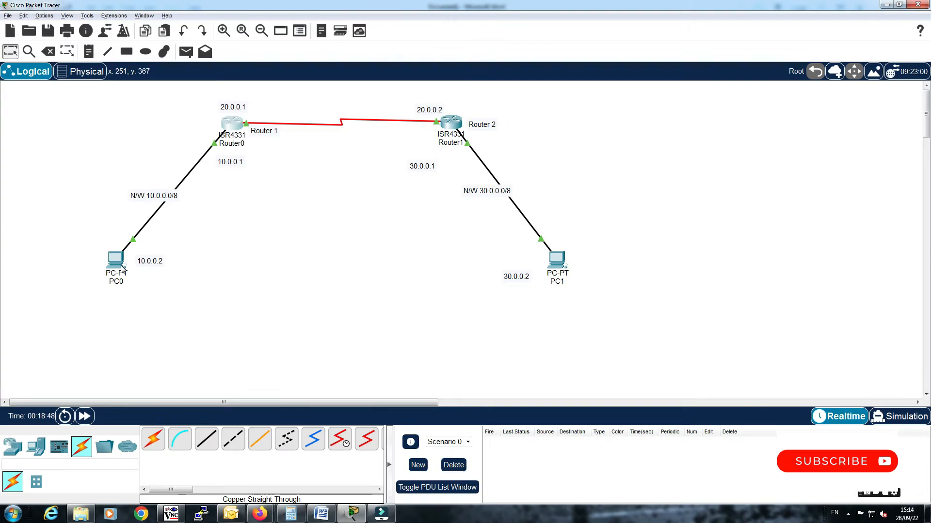
pyautogui.click(121, 266)
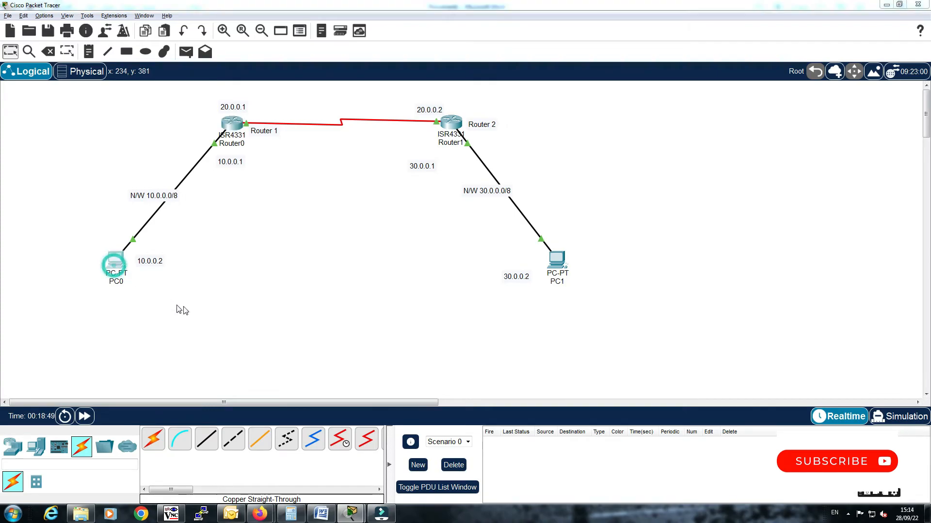
pyautogui.click(501, 151)
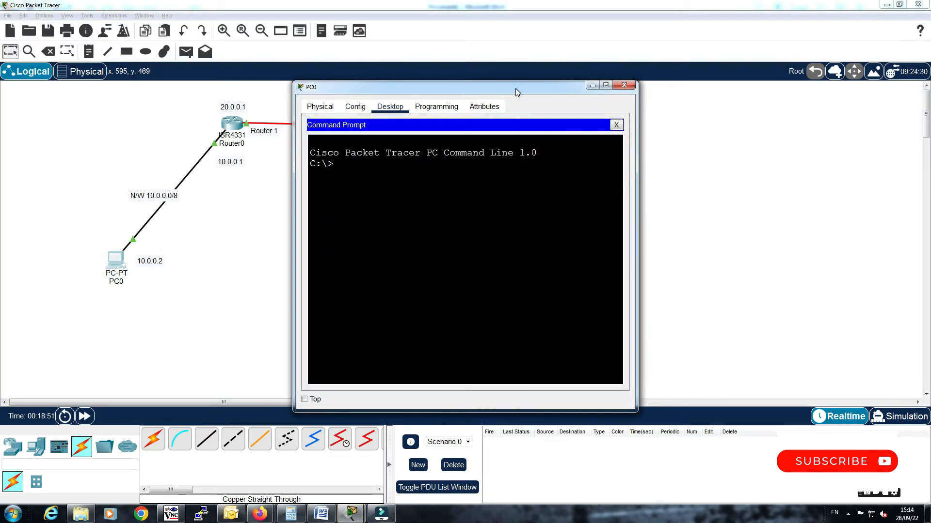
pyautogui.moveTo(516, 89); pyautogui.dragTo(340, 92)
pyautogui.click(272, 237)
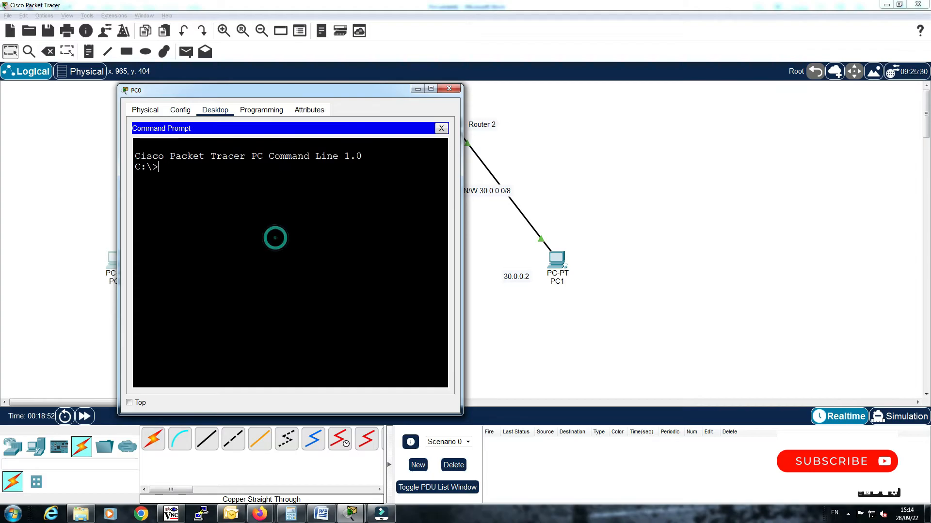
# Ping 30.0.0.2 from PC0 and check the replies
pyautogui.write('ping')
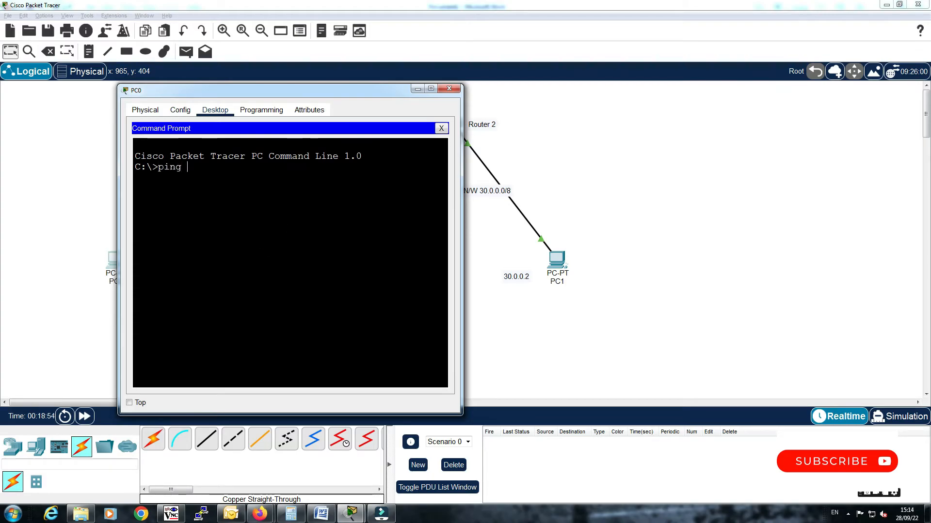
pyautogui.write(' 30.0.0.2')
pyautogui.press('Return')
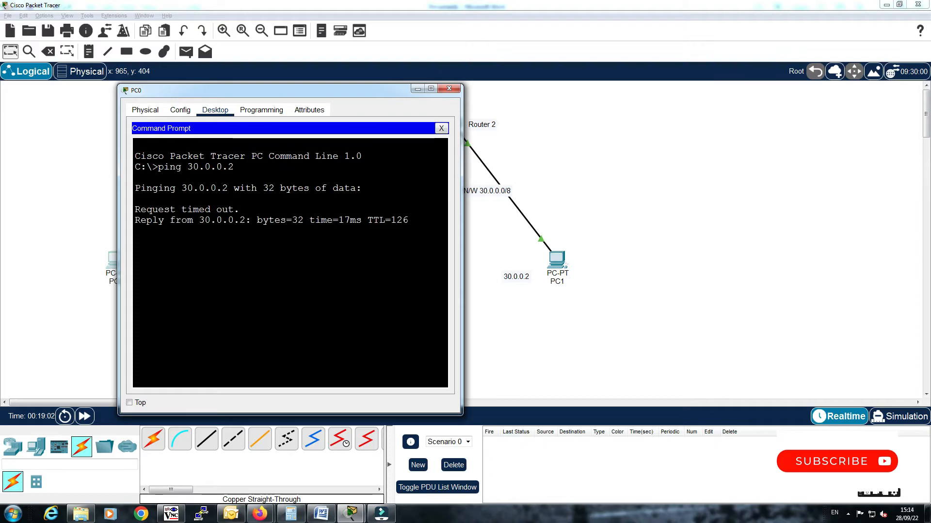
pyautogui.moveTo(275, 222); pyautogui.dragTo(362, 221)
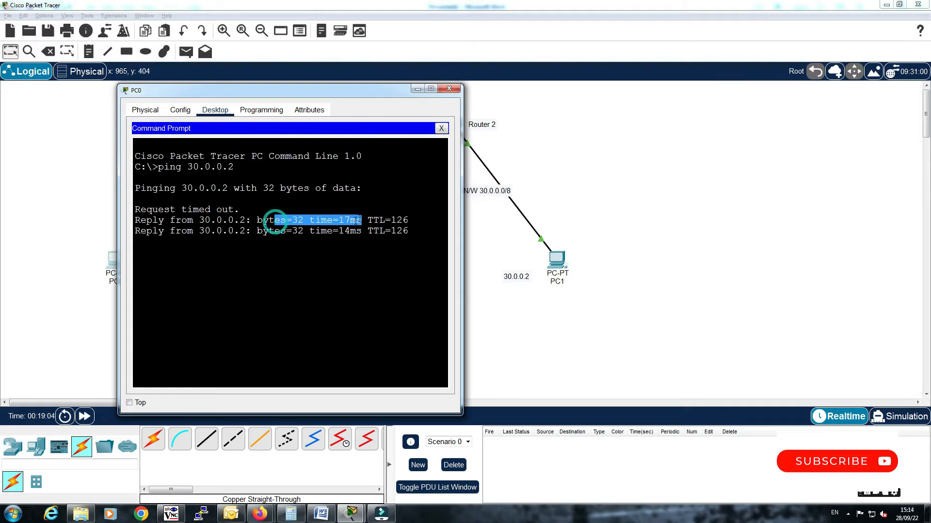
pyautogui.moveTo(271, 231); pyautogui.dragTo(328, 242)
pyautogui.click(242, 330)
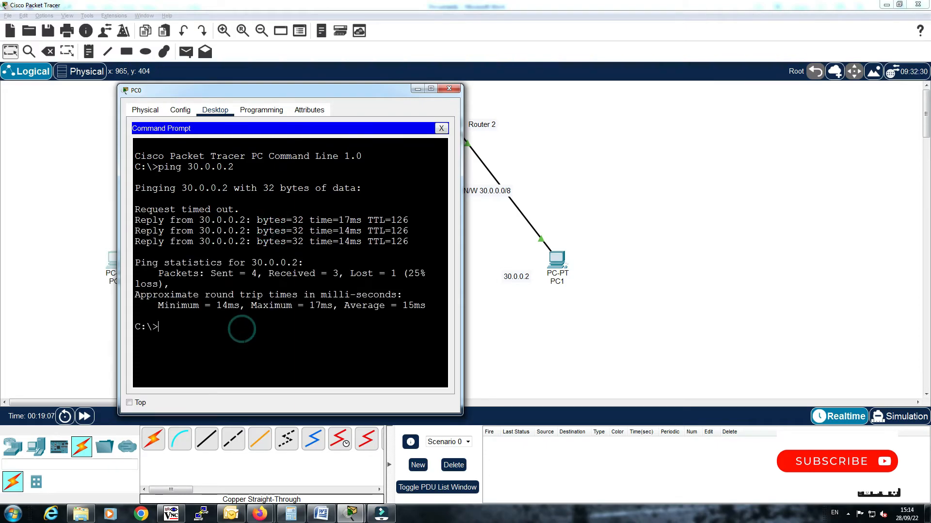
# Close PC0's window and open the Command Prompt on PC1
pyautogui.click(449, 88)
pyautogui.click(556, 257)
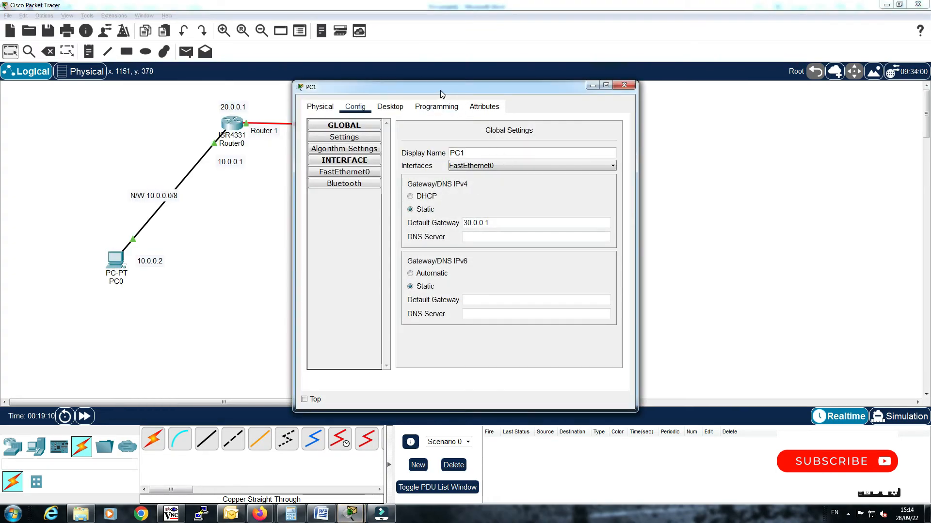
pyautogui.click(391, 108)
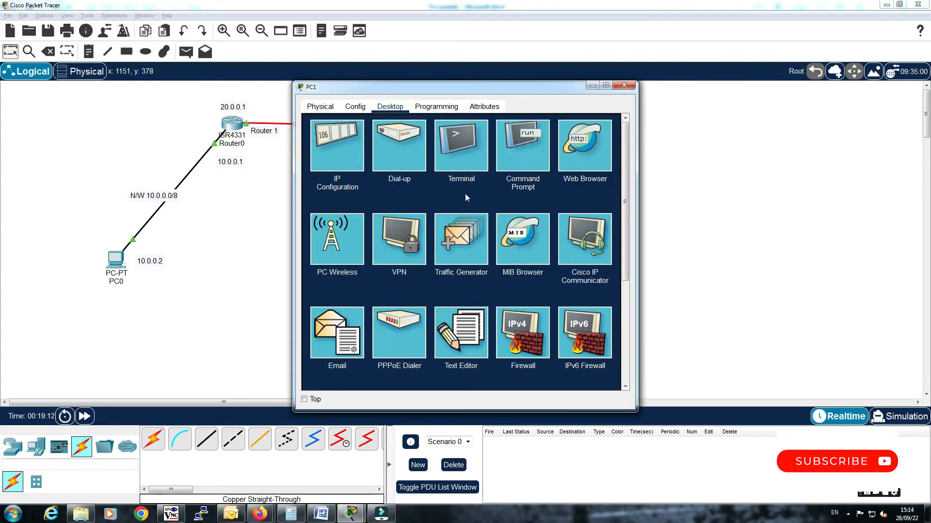
pyautogui.click(523, 155)
# Ping 10.0.0.2 from PC1 and check the replies
pyautogui.write('ping 10.')
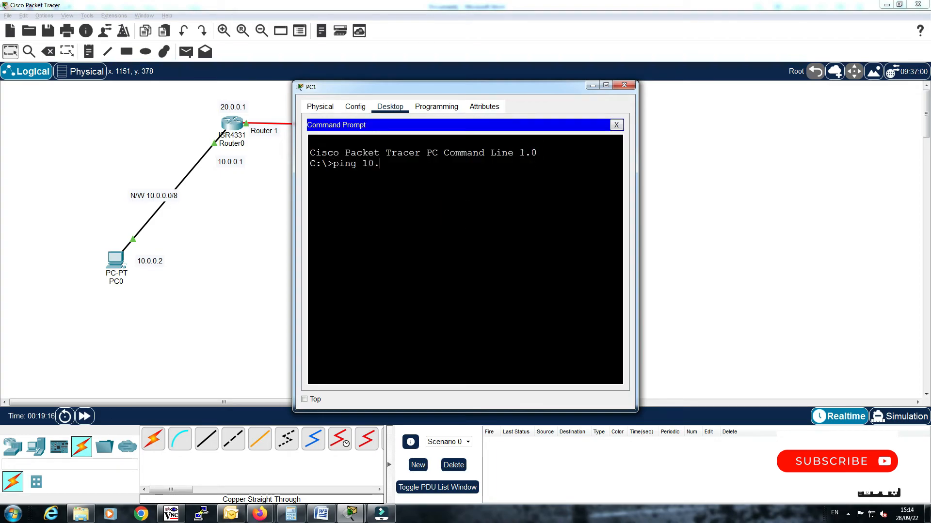
pyautogui.write('0.0.2')
pyautogui.press('Return')
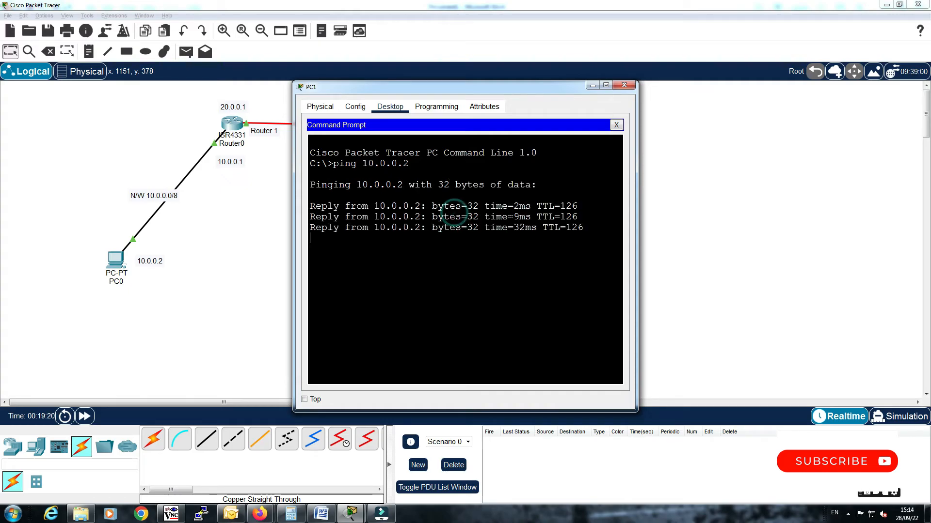
pyautogui.moveTo(531, 228); pyautogui.dragTo(504, 232)
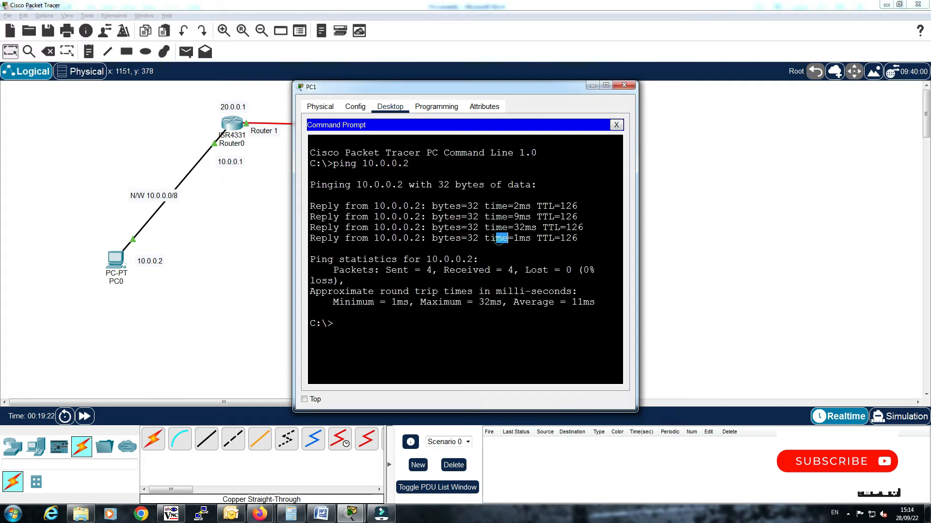
pyautogui.click(390, 326)
# Return to the Word notes, add blank lines below the connectivity paragraph, and delete the PC0 ping screenshot
pyautogui.click(322, 514)
pyautogui.scroll(-2, 408, 338)
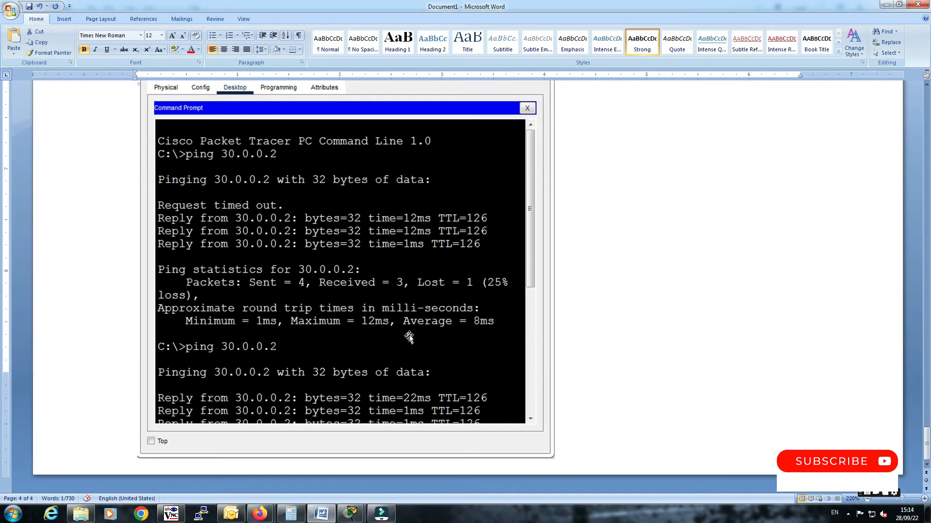
pyautogui.click(614, 447)
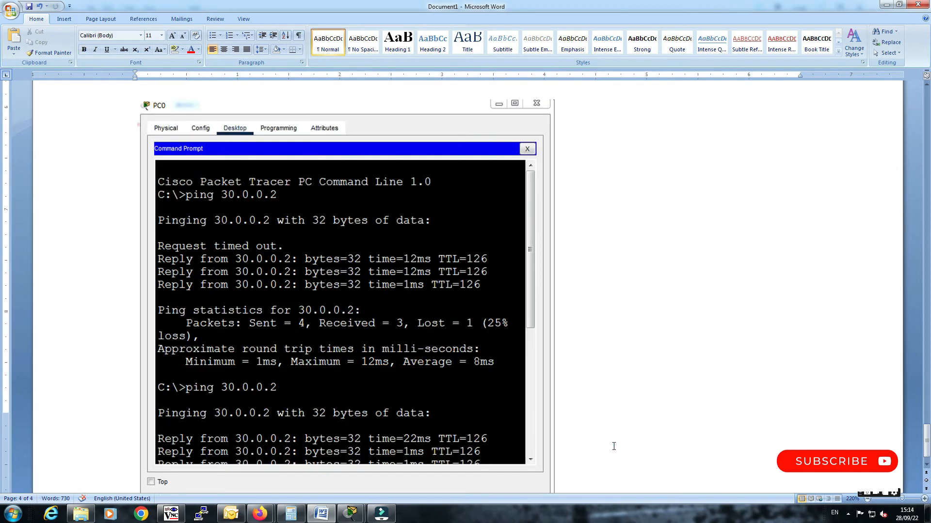
pyautogui.press('Return')
pyautogui.press('Return')
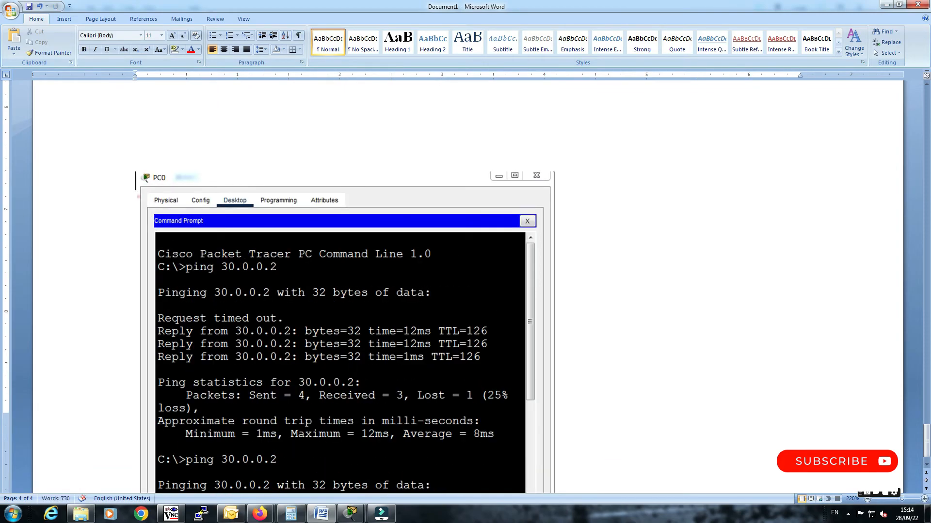
pyautogui.scroll(-1, 605, 443)
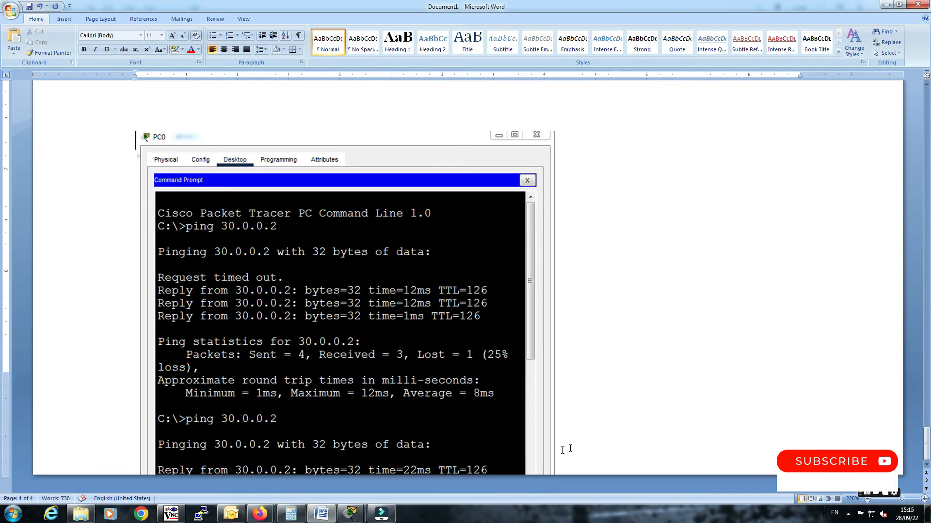
pyautogui.scroll(5, 490, 245)
pyautogui.scroll(-4, 465, 288)
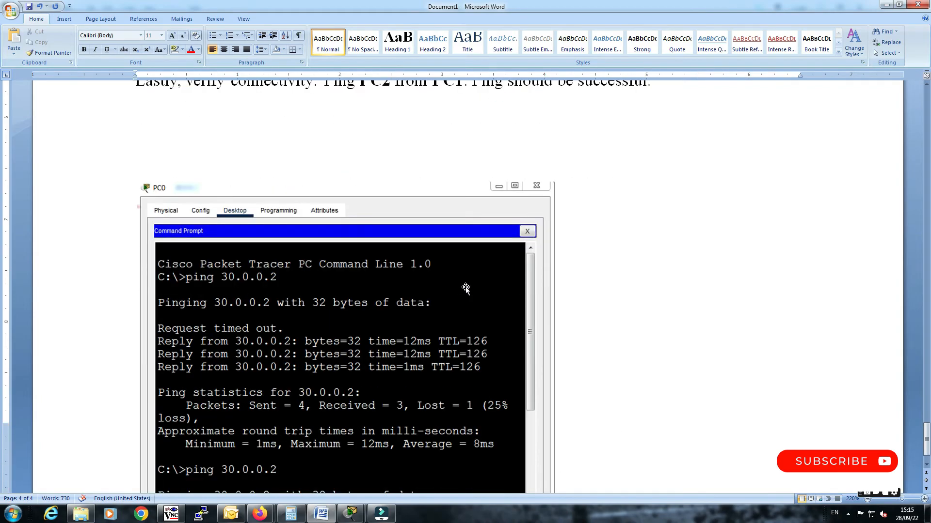
pyautogui.click(380, 276)
pyautogui.press('Delete')
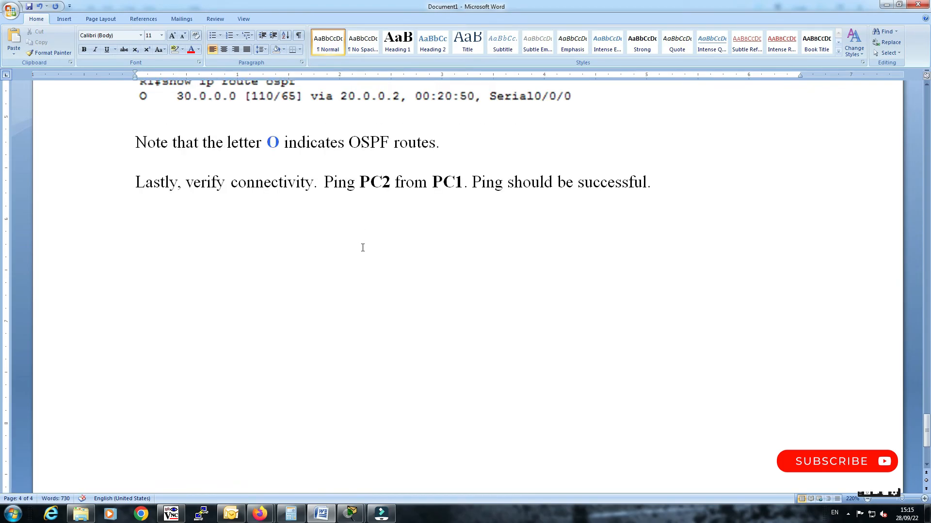
# Write "succesfull configure OSPF" below the connectivity paragraph, followed by a blank line
pyautogui.write('succesfull configur')
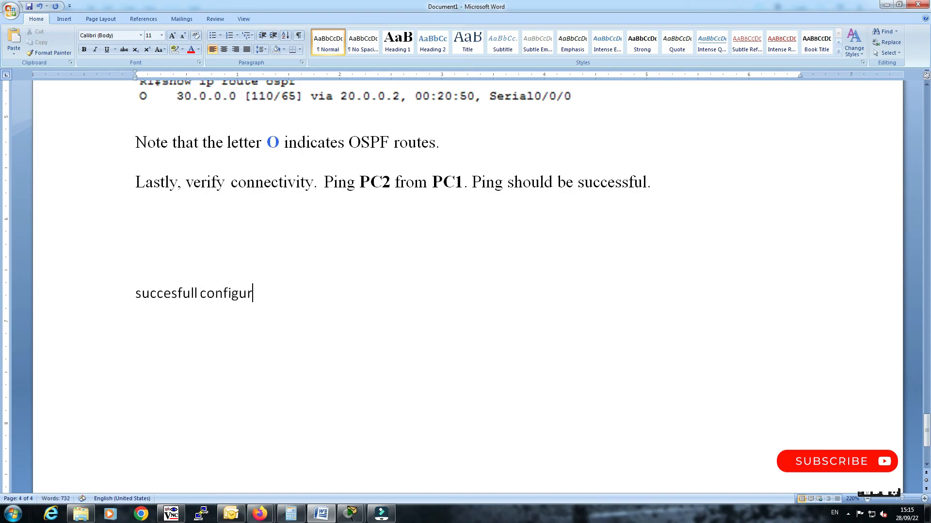
pyautogui.write('e OSPF')
pyautogui.press('Return')
pyautogui.press('Return')
# Add the closing lines "Thanks for Watching" and "Please subscribe my channel", separated by a blank line
pyautogui.write('Thanks for Watching')
pyautogui.press('Return')
pyautogui.press('Return')
pyautogui.write('Please su')
pyautogui.write('bscribe m')
pyautogui.write('y chan')
pyautogui.write('o')
pyautogui.press('BackSpace')
pyautogui.write('nel')
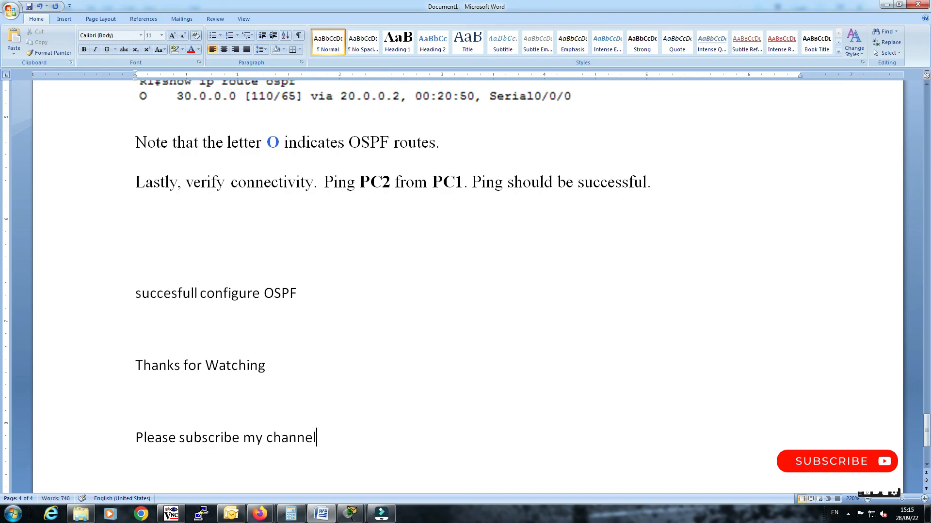